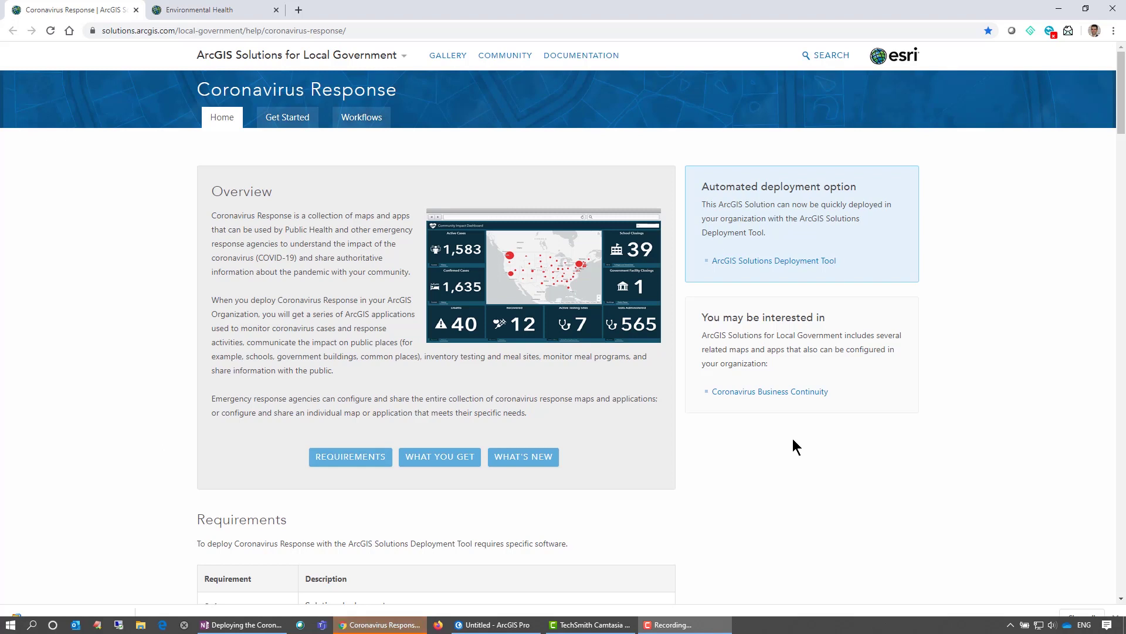
Scroll the Esri Downloads page to locate the ArcGIS Solutions Deployment Tool
scroll(794, 439, "down", 2)
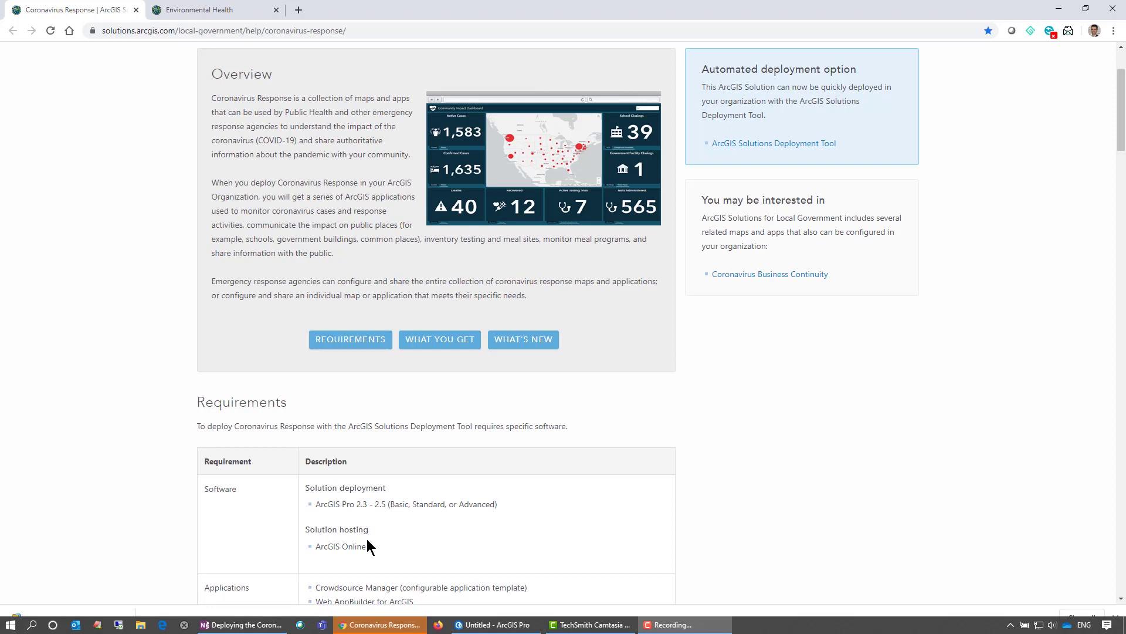
scroll(367, 539, "up", 2)
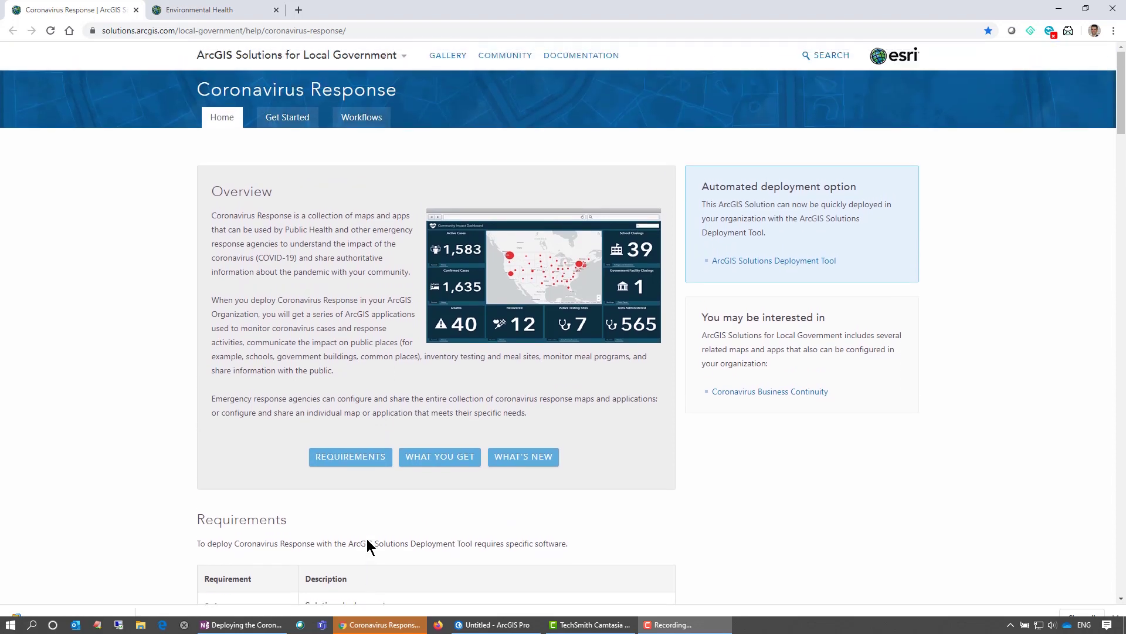
scroll(367, 540, "down", 2)
scroll(367, 539, "down", 5)
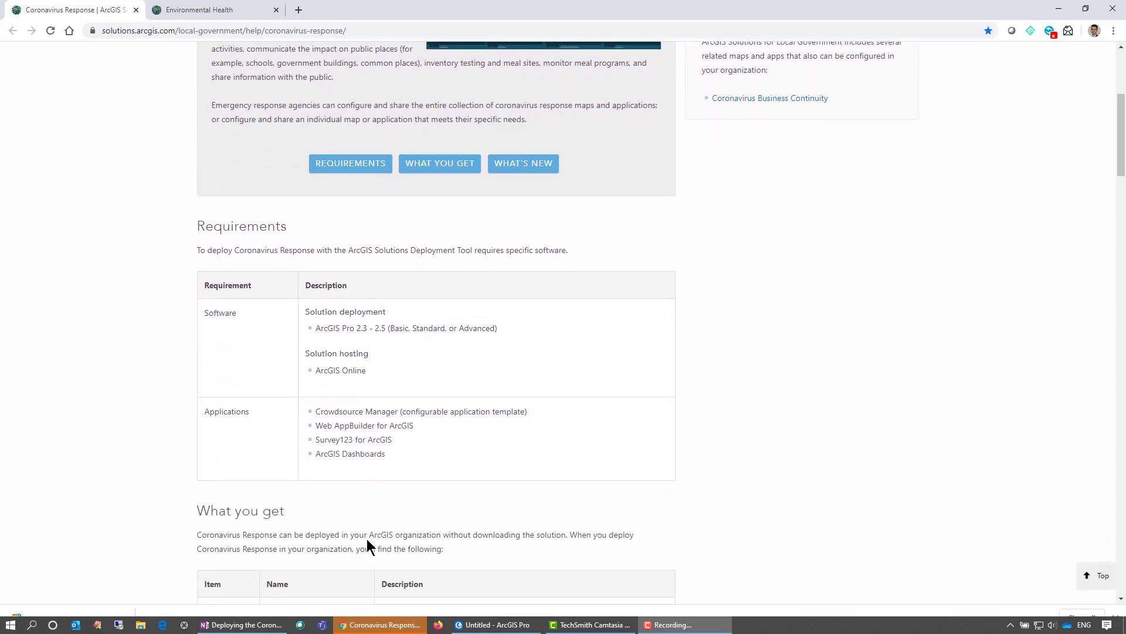
scroll(368, 540, "down", 7)
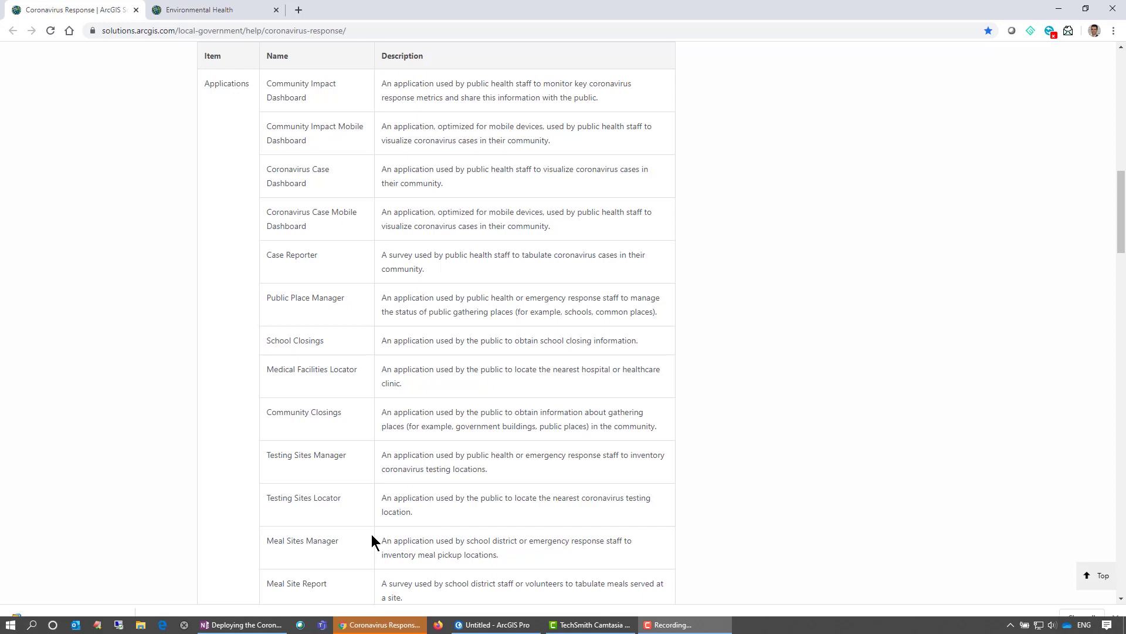
scroll(372, 535, "down", 9)
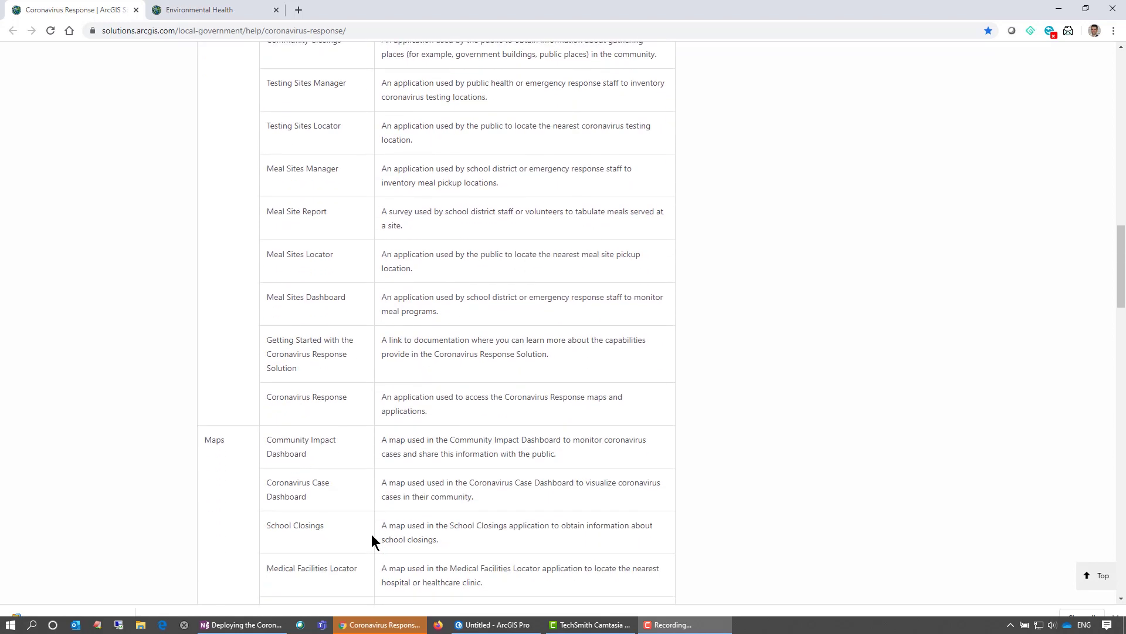
scroll(371, 534, "down", 1)
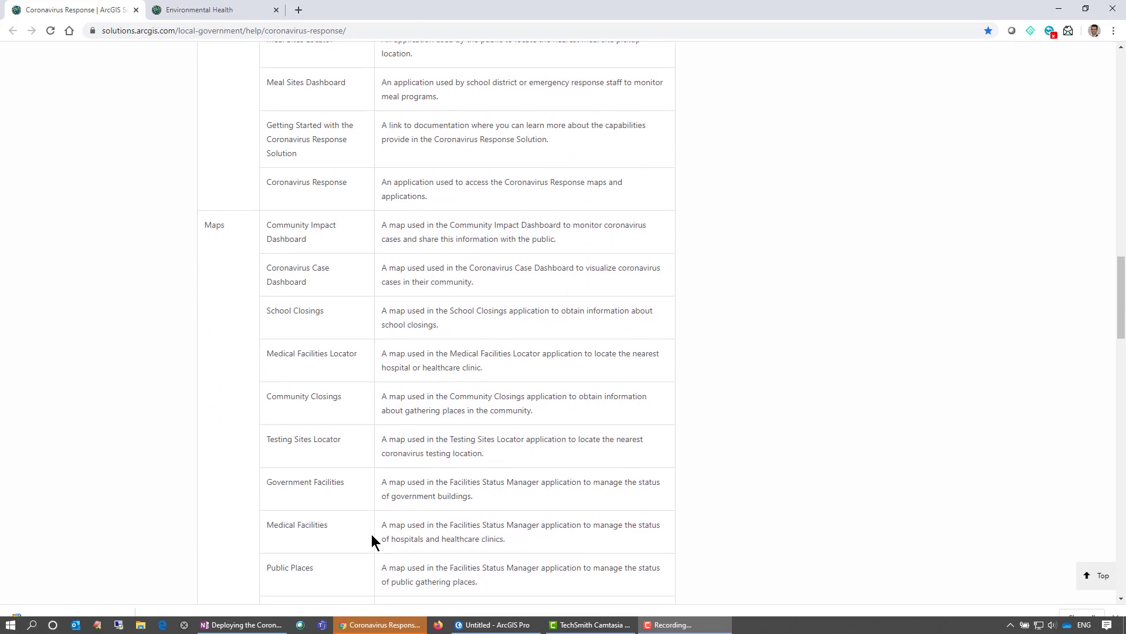
scroll(371, 534, "down", 8)
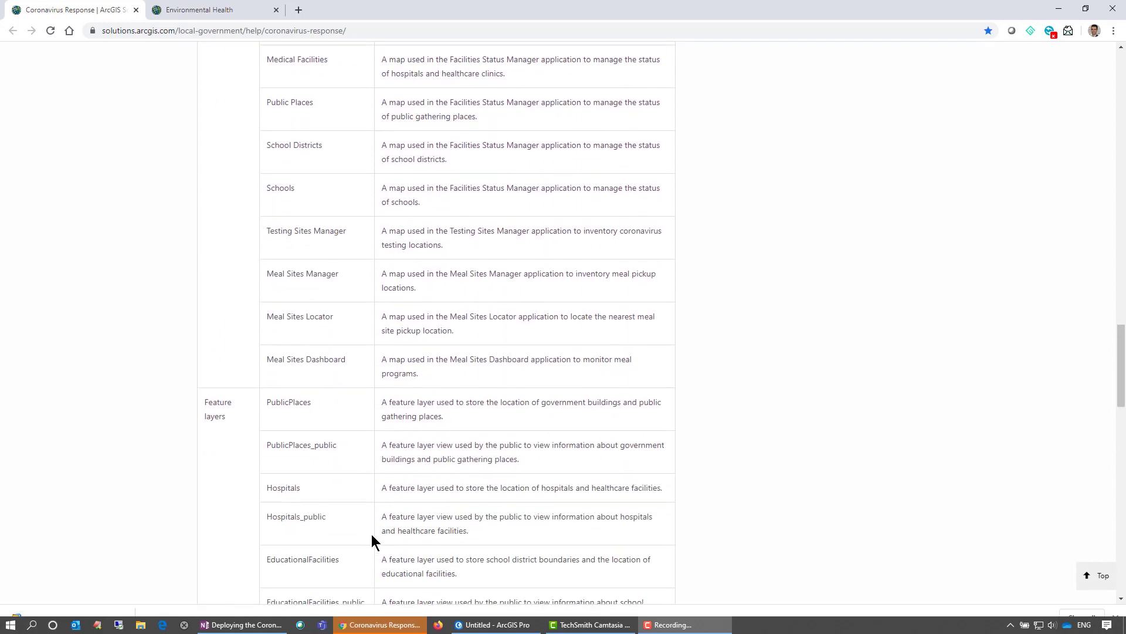
scroll(371, 534, "down", 3)
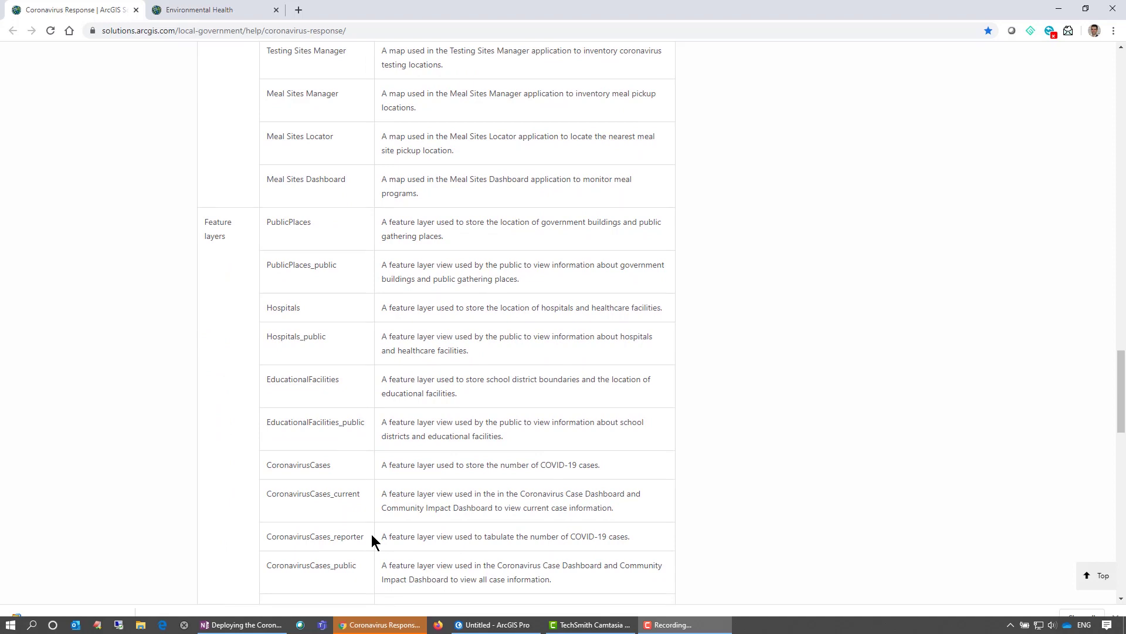
scroll(372, 535, "up", 4)
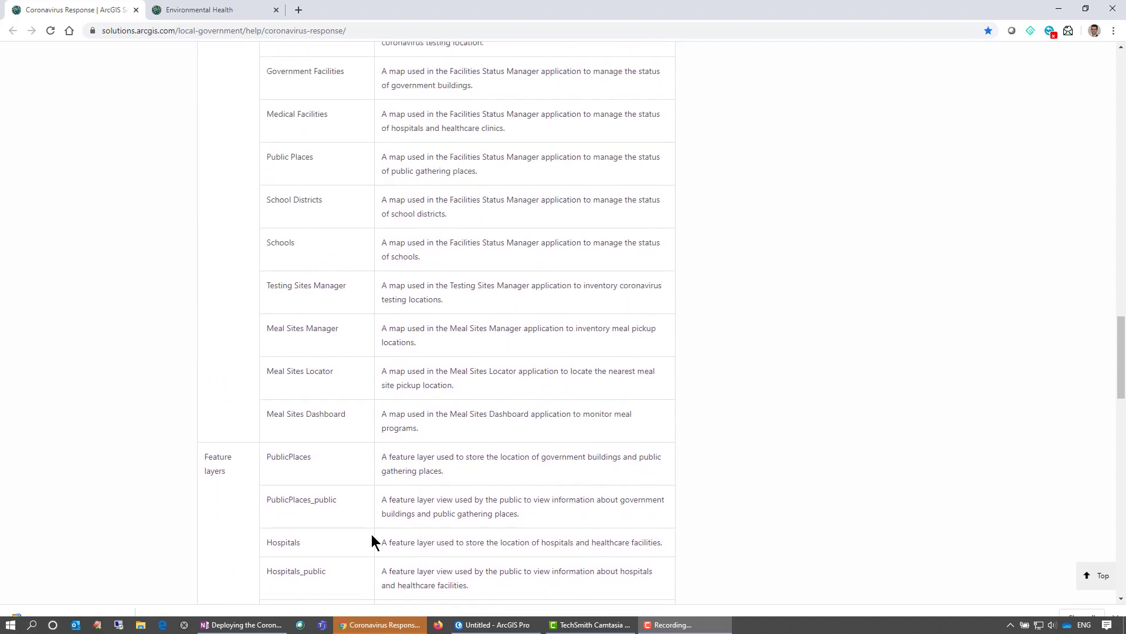
scroll(371, 535, "up", 9)
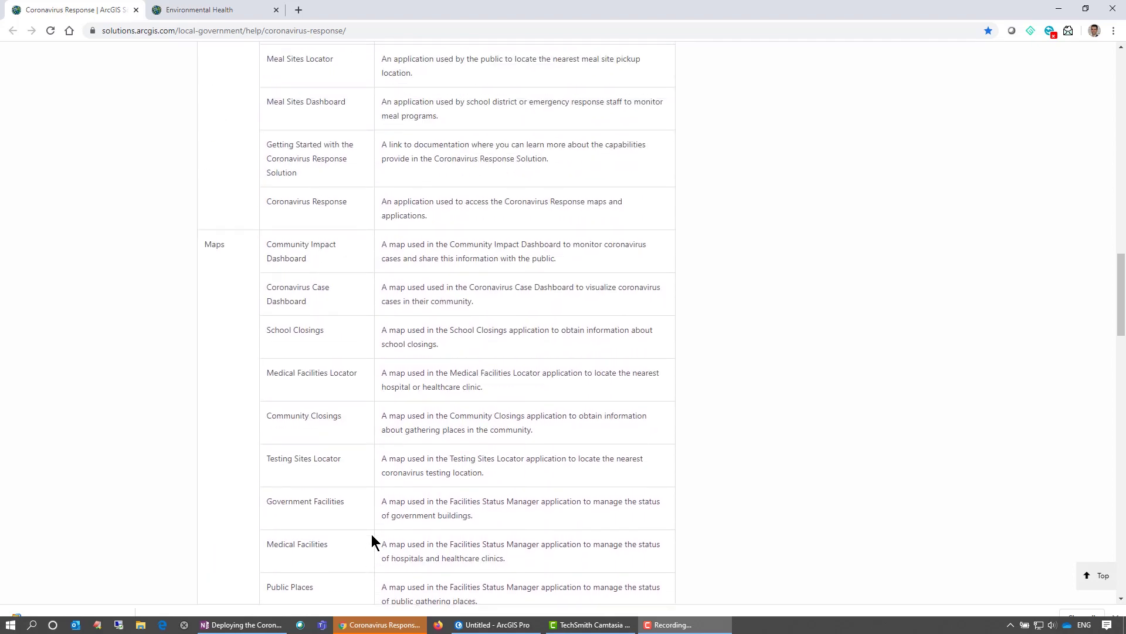
scroll(371, 539, "up", 17)
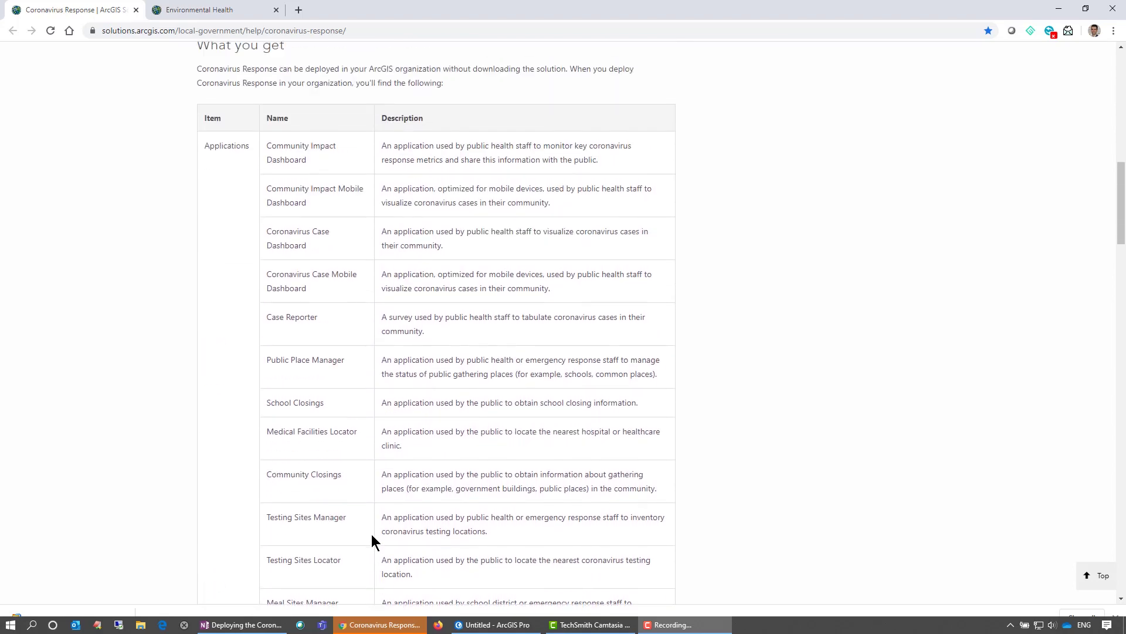
scroll(371, 540, "up", 7)
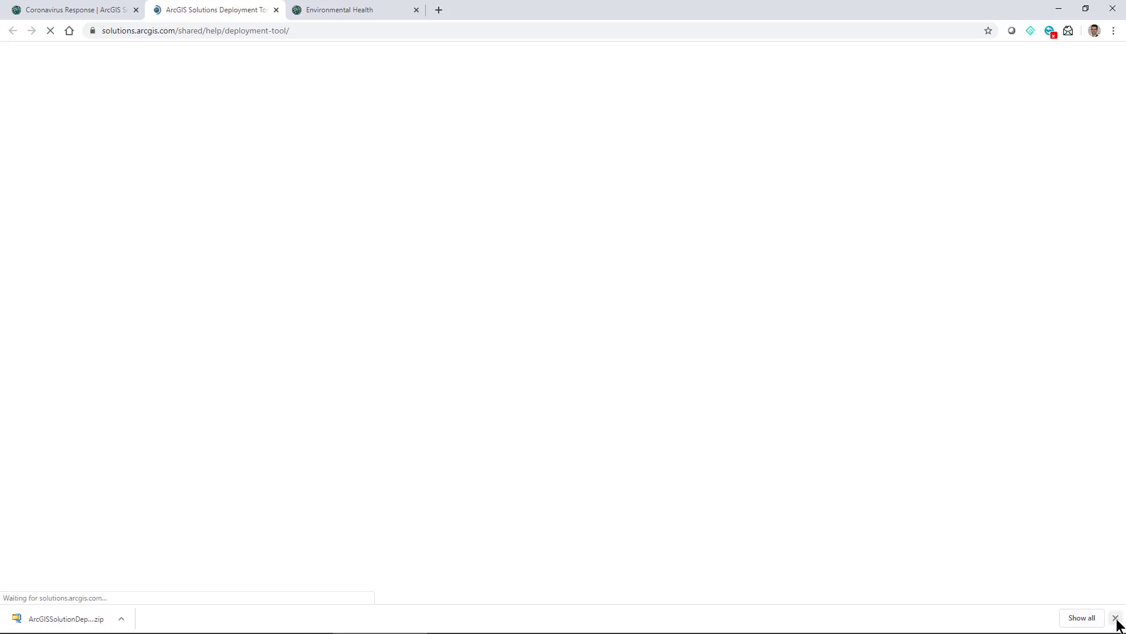
Clear the old downloads bar and download ArcGISSolutionDeploymentTool.zip, opening its download options
left_click(1115, 618)
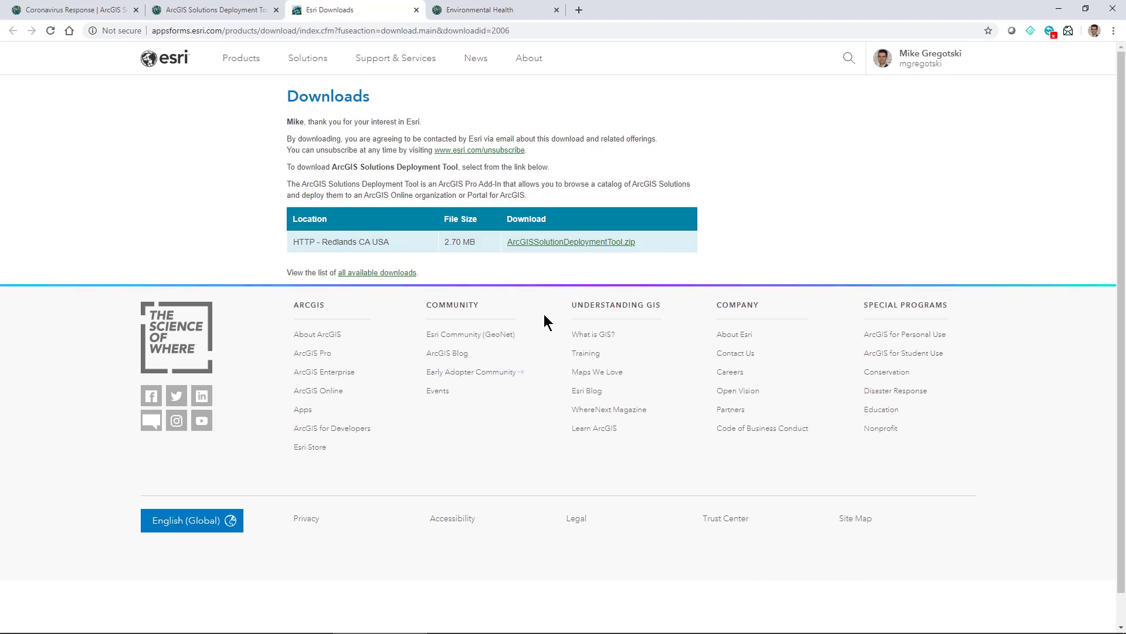
left_click(578, 248)
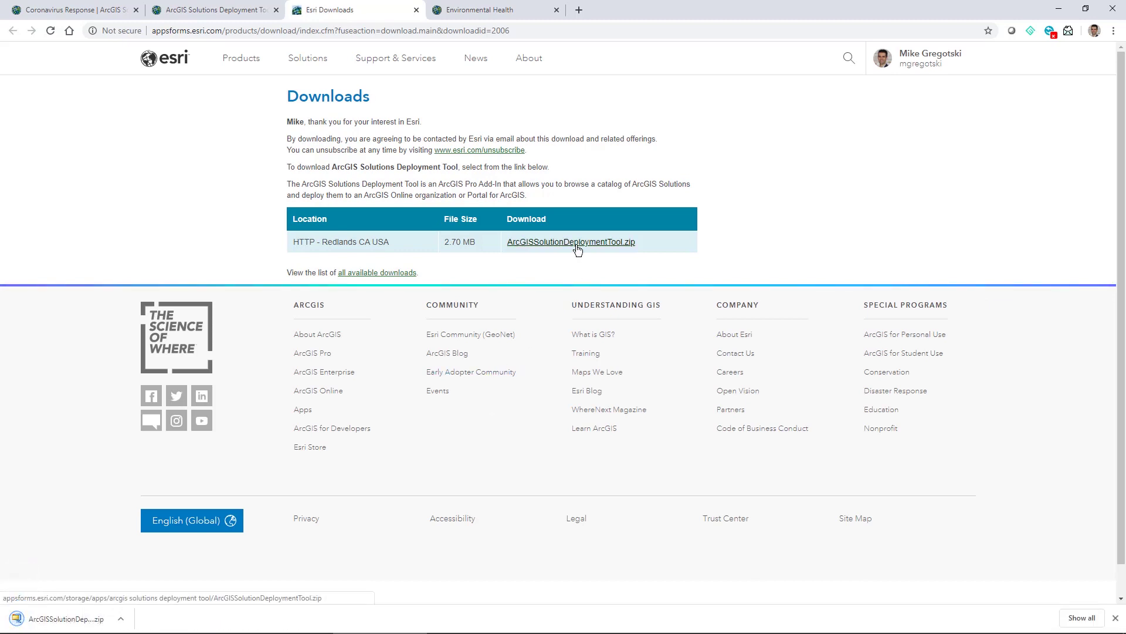
left_click(120, 620)
Extract ArcGISSolutionDeploymentTool.zip in Downloads with WinZip, open the extracted folder, and return to ArcGIS Pro
left_click(147, 579)
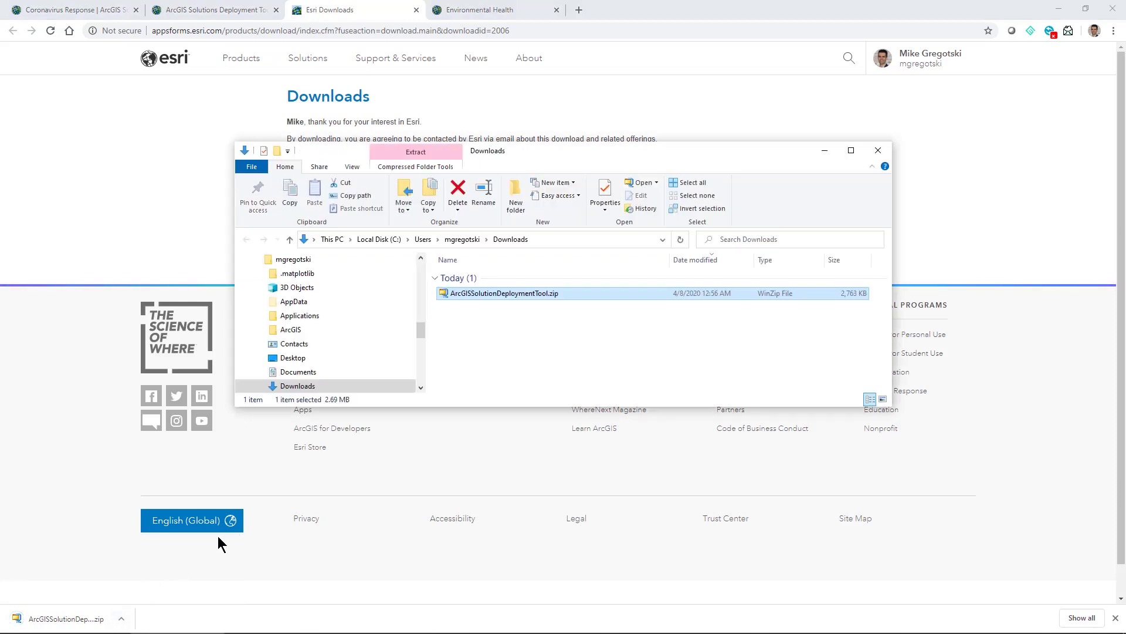
right_click(492, 296)
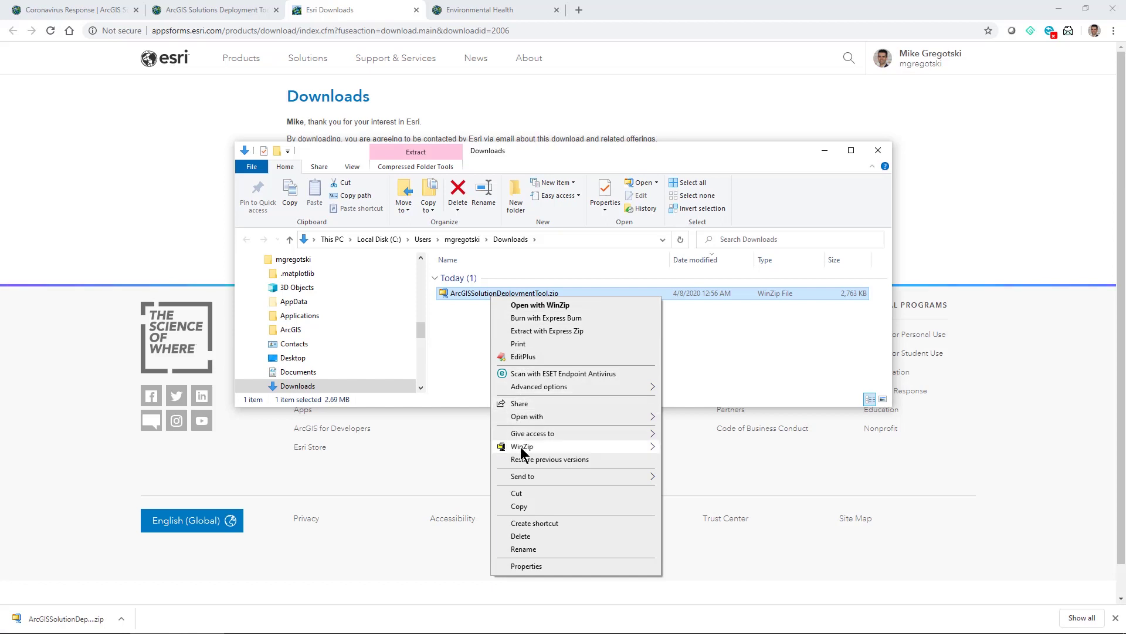
mouse_move(561, 450)
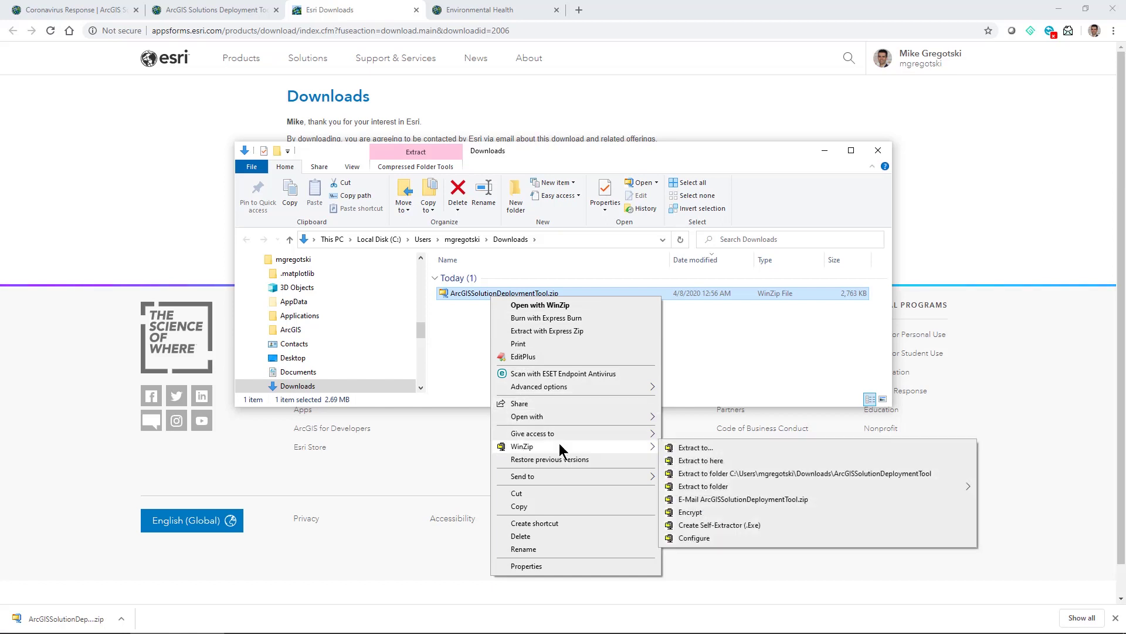
left_click(699, 463)
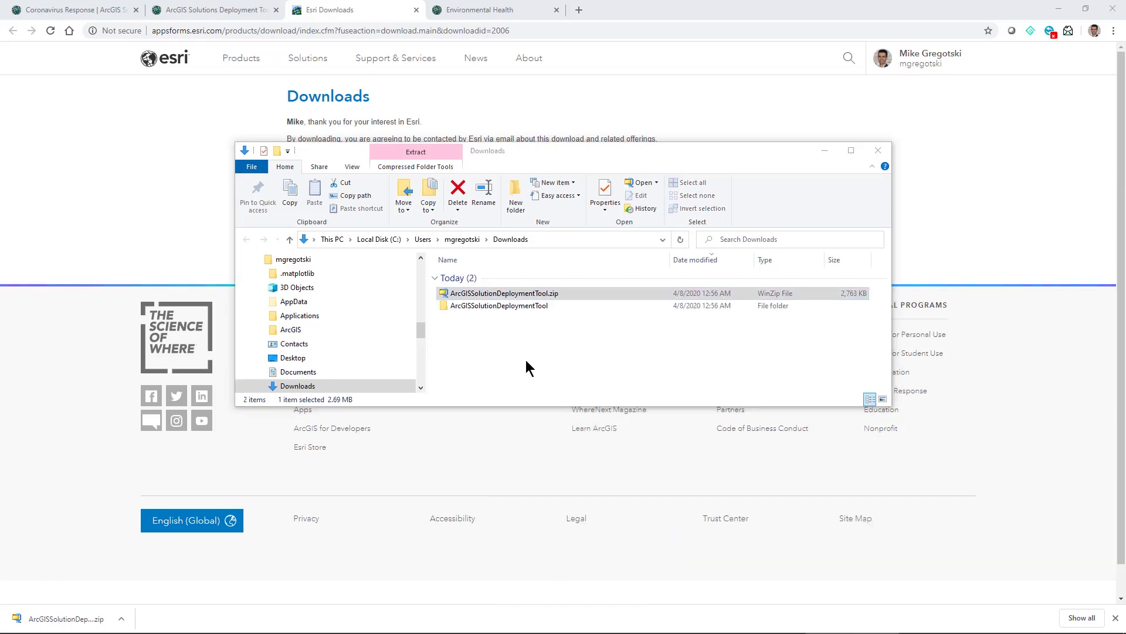
double_click(496, 307)
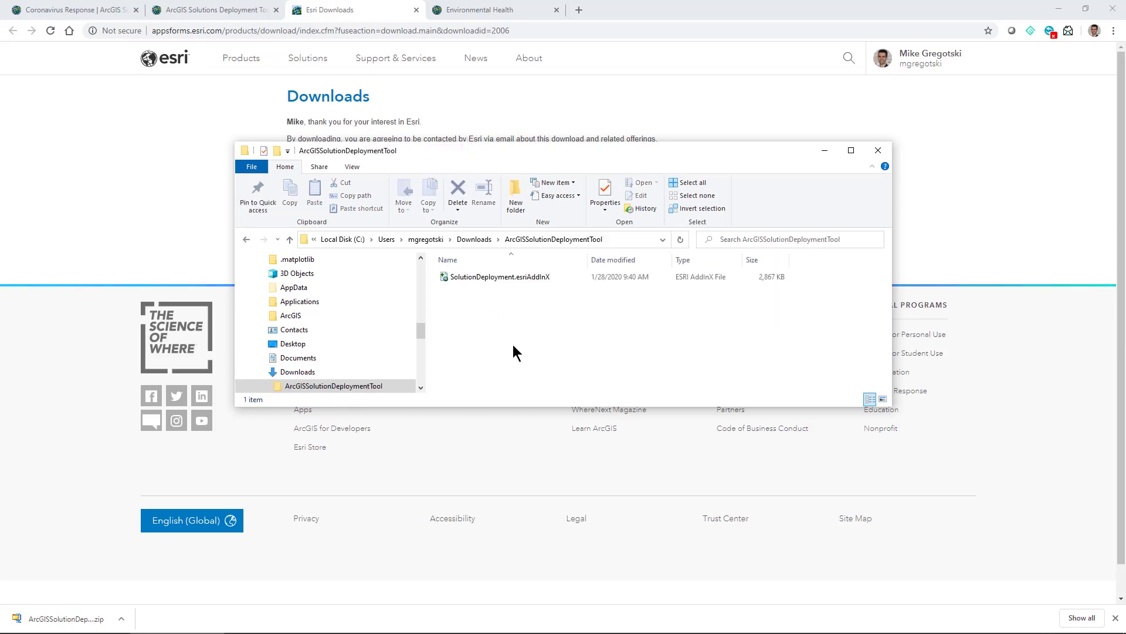
mouse_move(422, 631)
left_click(572, 625)
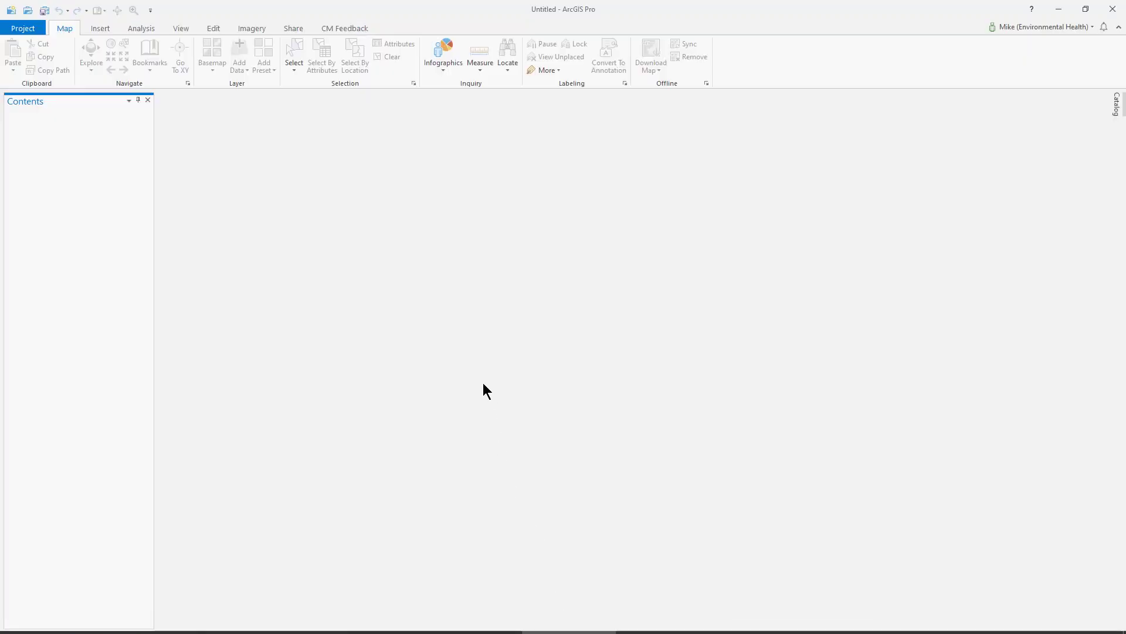
Delete the ArcGIS Solutions Deployment Tool add-in via Add-In Manager, then close ArcGIS Pro, interrupting the running task
left_click(293, 29)
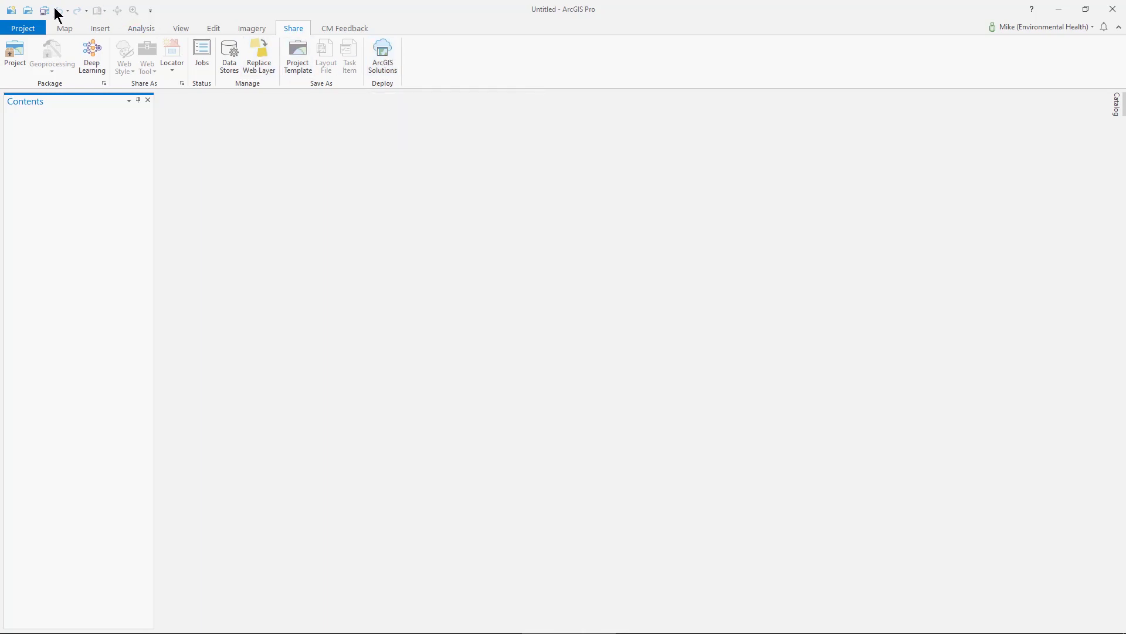
left_click(28, 30)
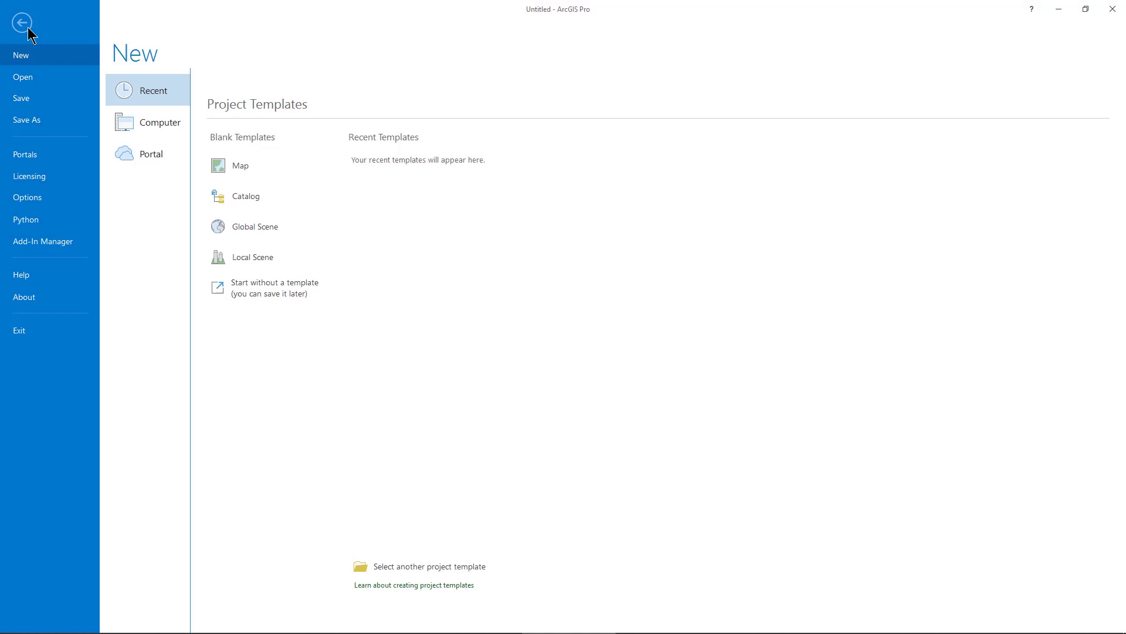
left_click(55, 246)
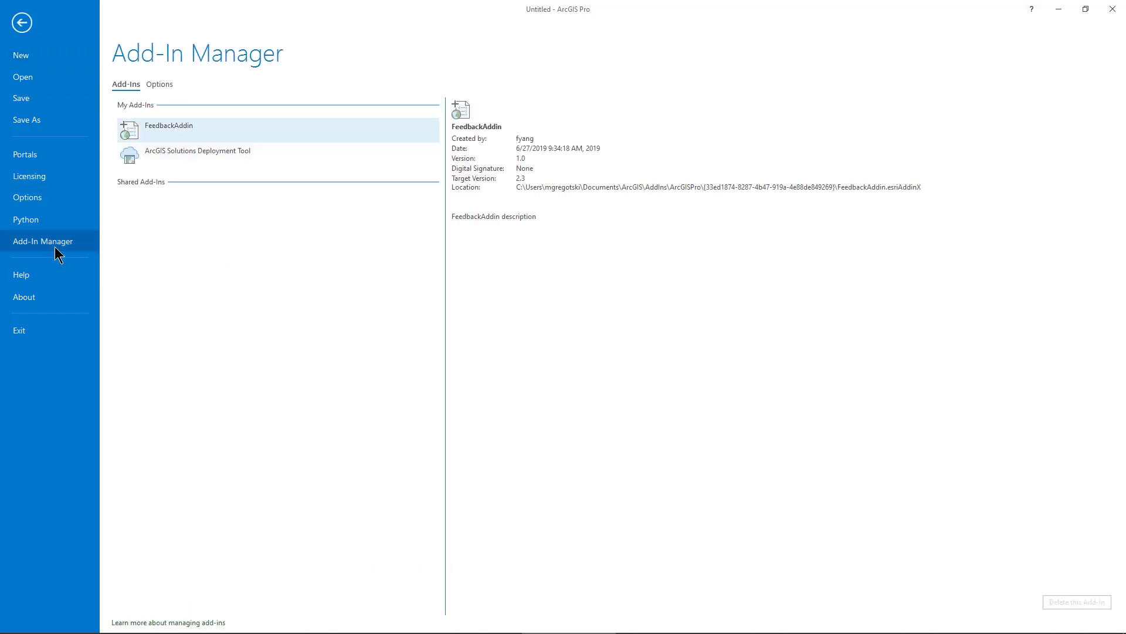
left_click(203, 155)
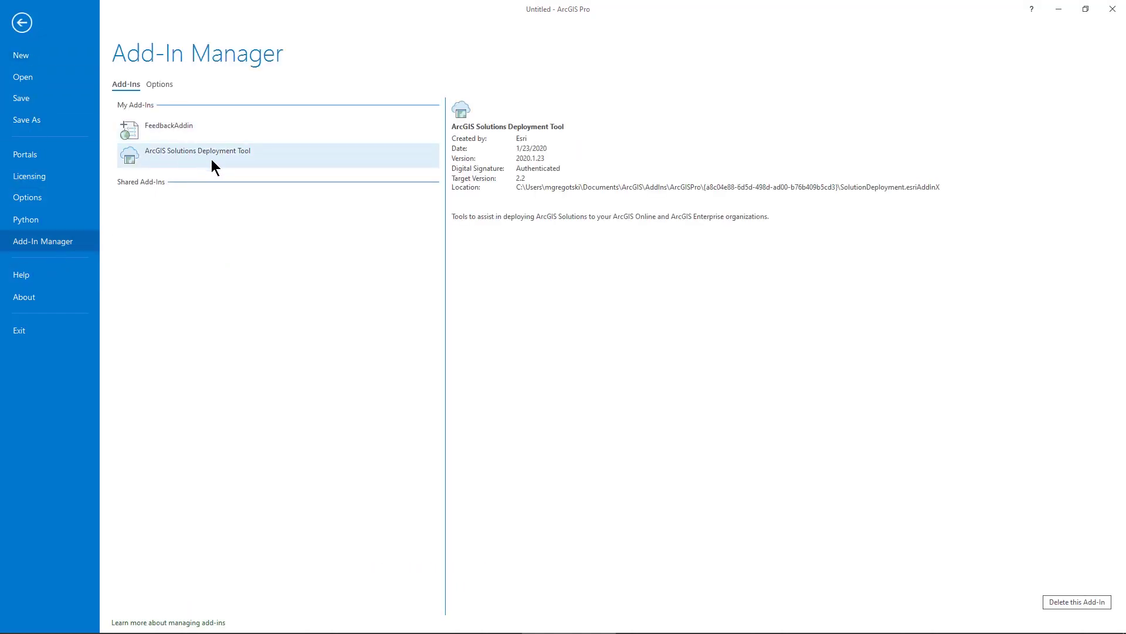
left_click(1073, 603)
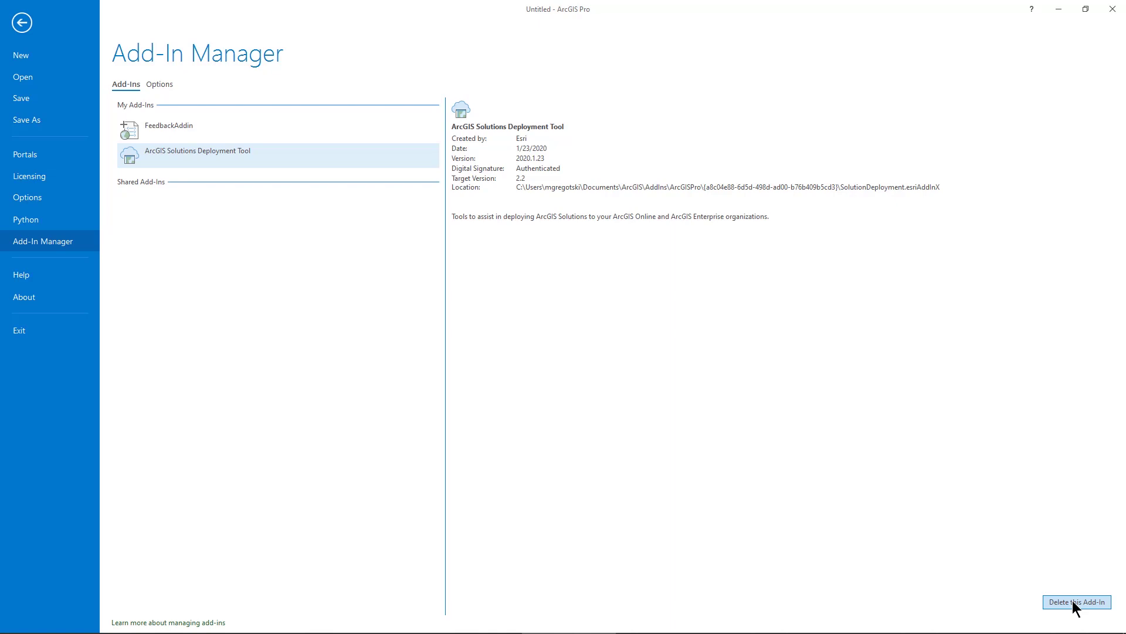
left_click(1075, 603)
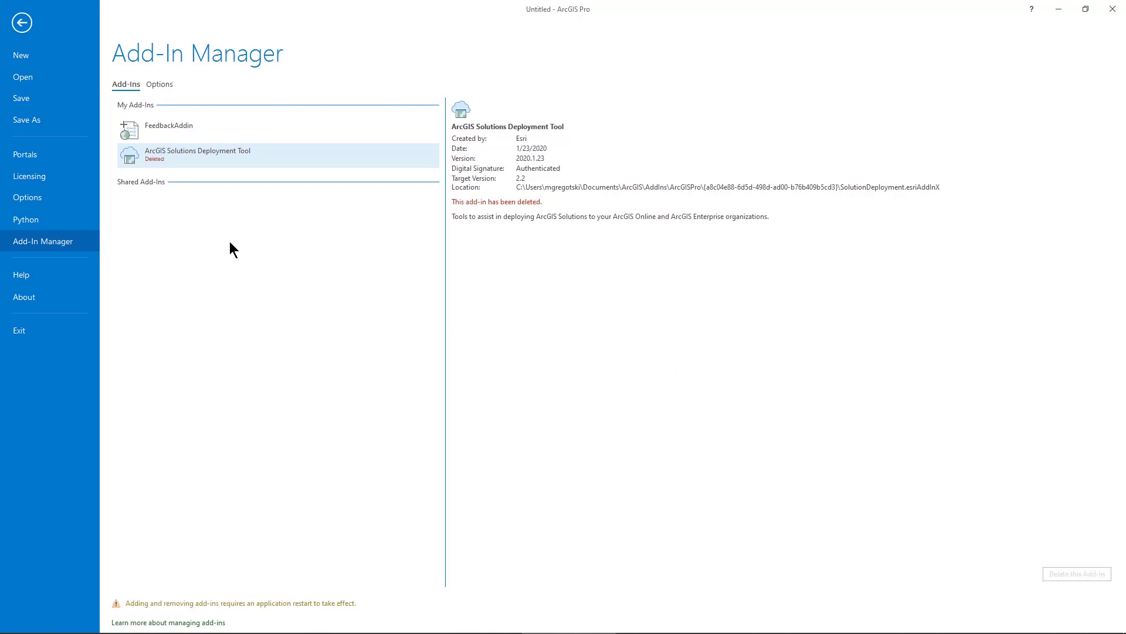
left_click(1113, 8)
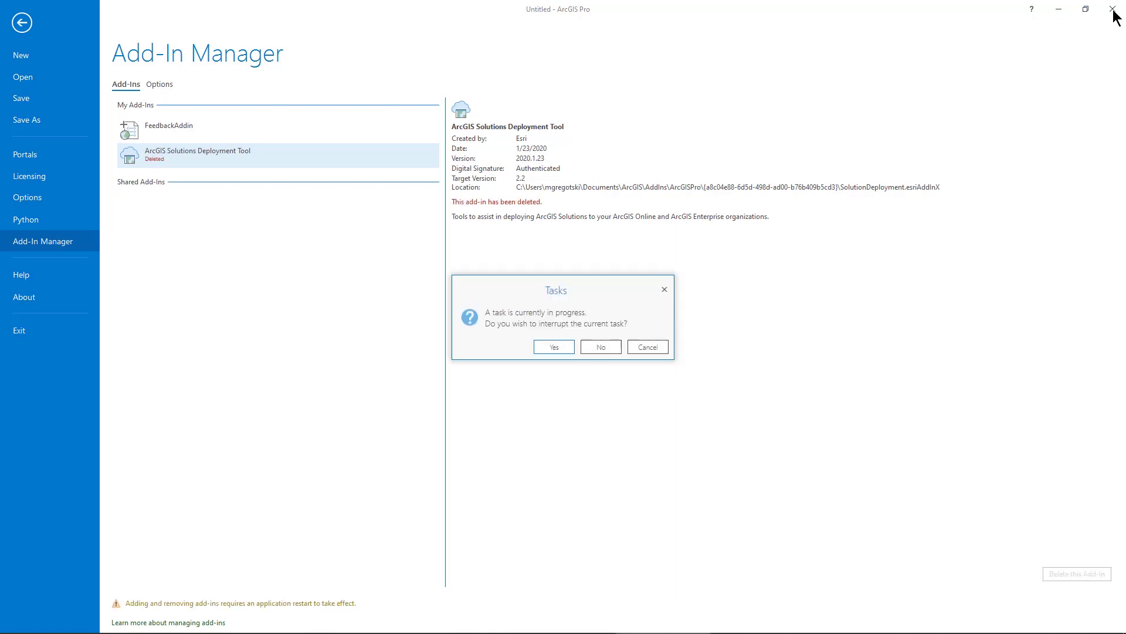
left_click(562, 349)
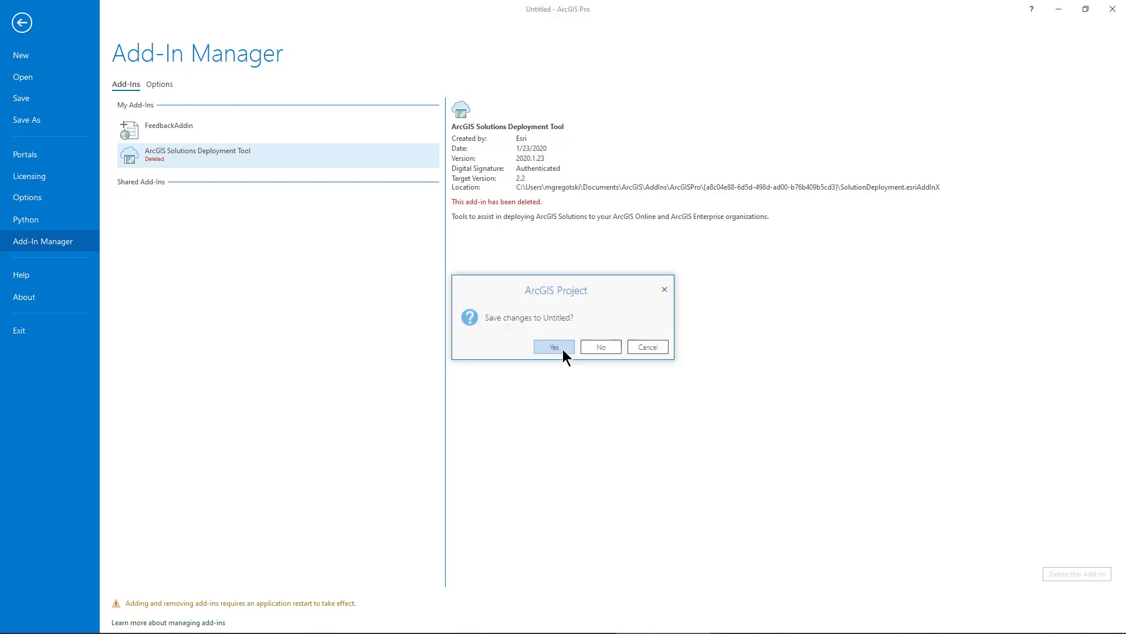
Discard the Untitled project, install SolutionDeployment.esriAddInX version 2020.1.23, and relaunch ArcGIS Pro
left_click(594, 342)
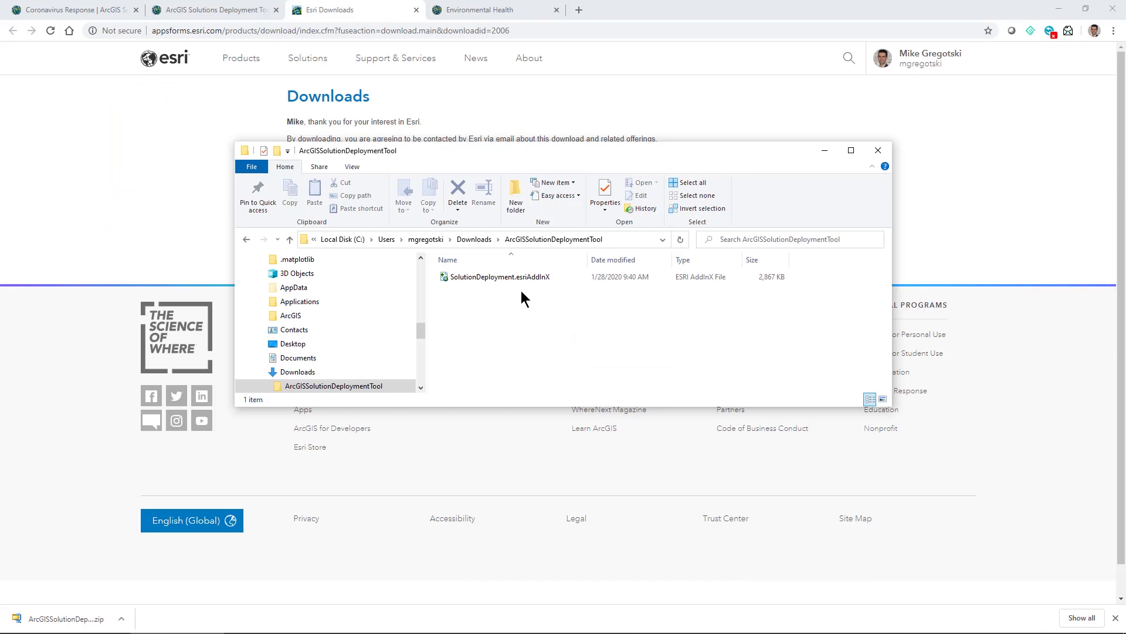
left_click(510, 279)
double_click(509, 280)
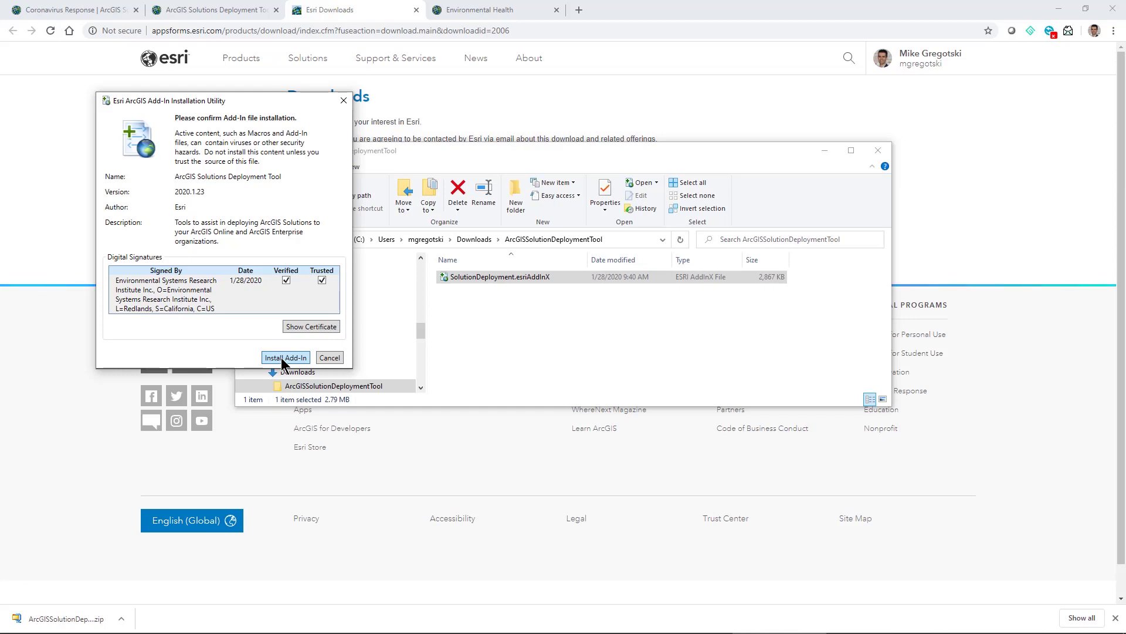
left_click(284, 358)
left_click(606, 358)
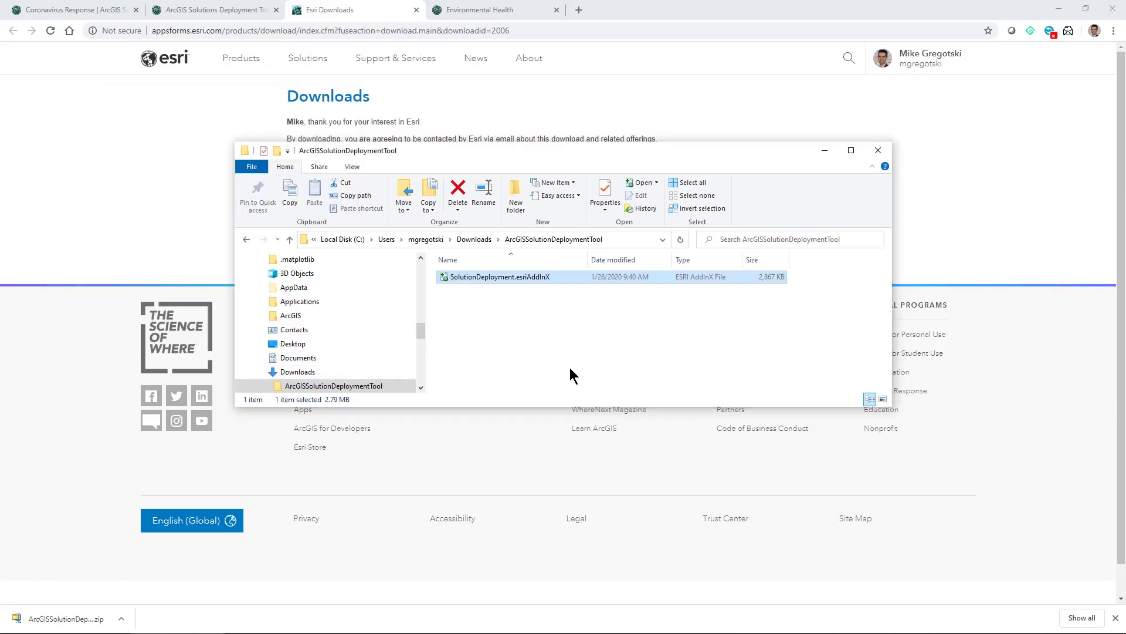
left_click(533, 626)
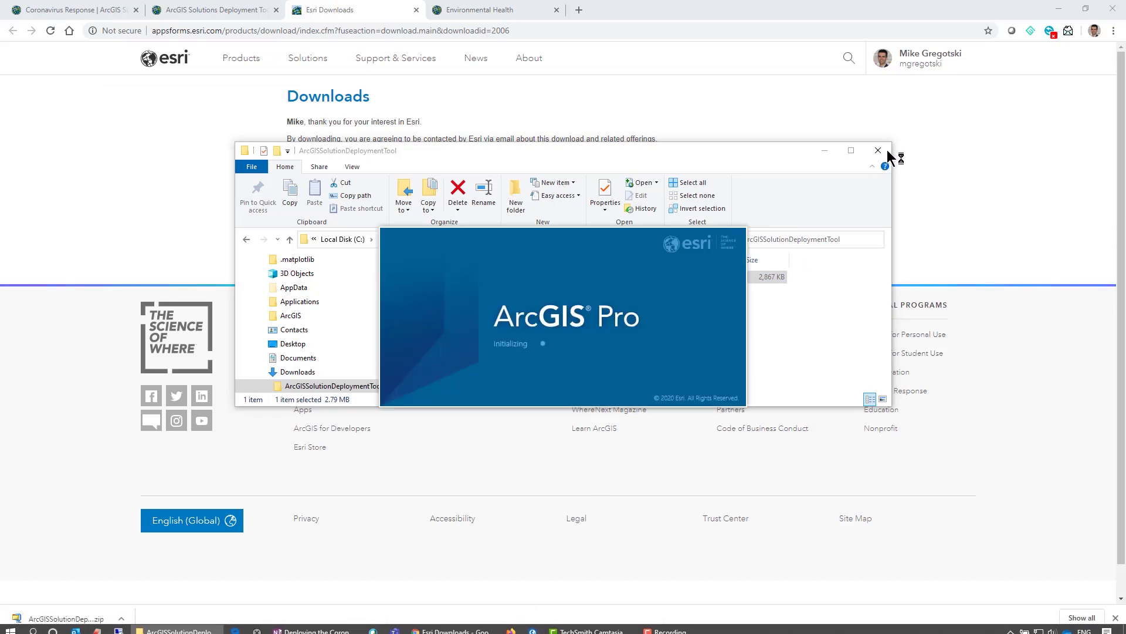
Close the add-in folder, start a project without a template, and show the Share ribbon
left_click(878, 151)
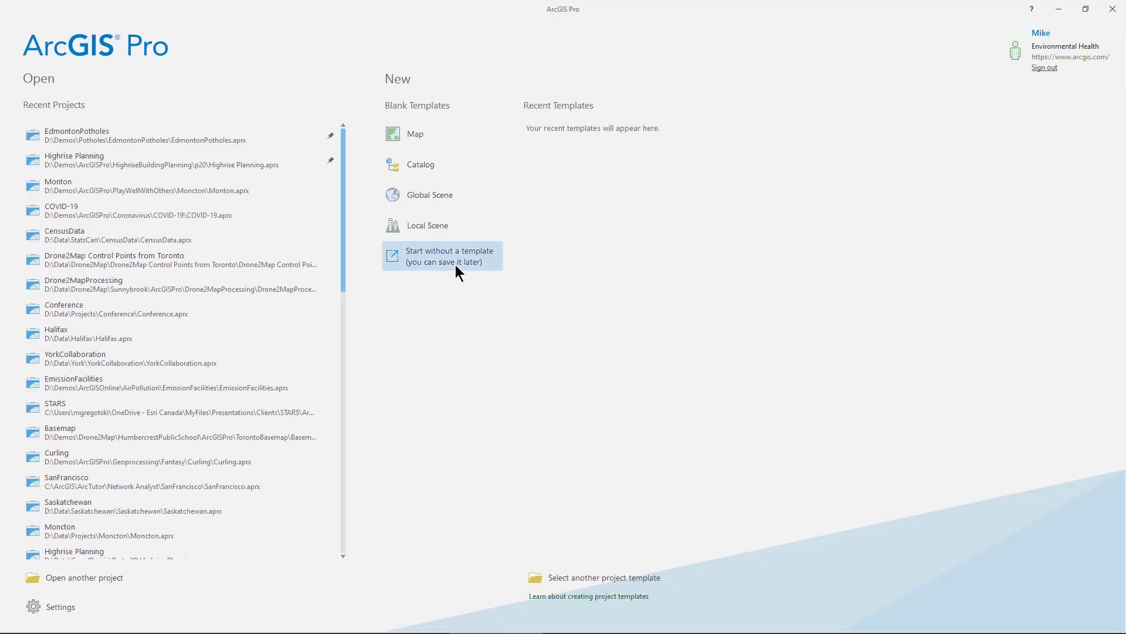
left_click(456, 265)
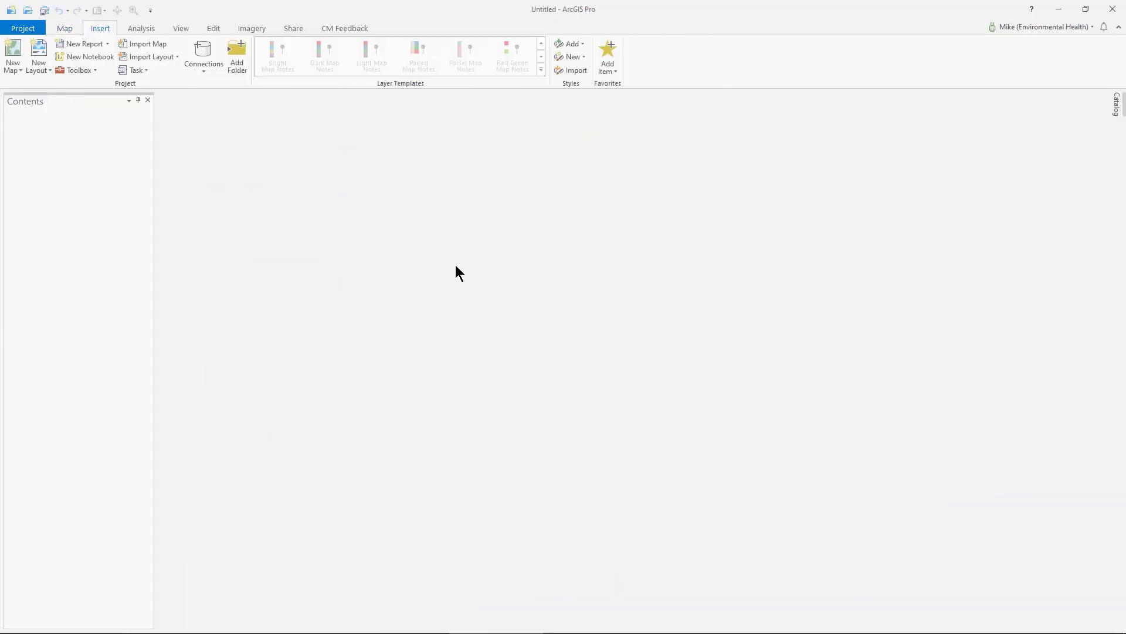
left_click(292, 32)
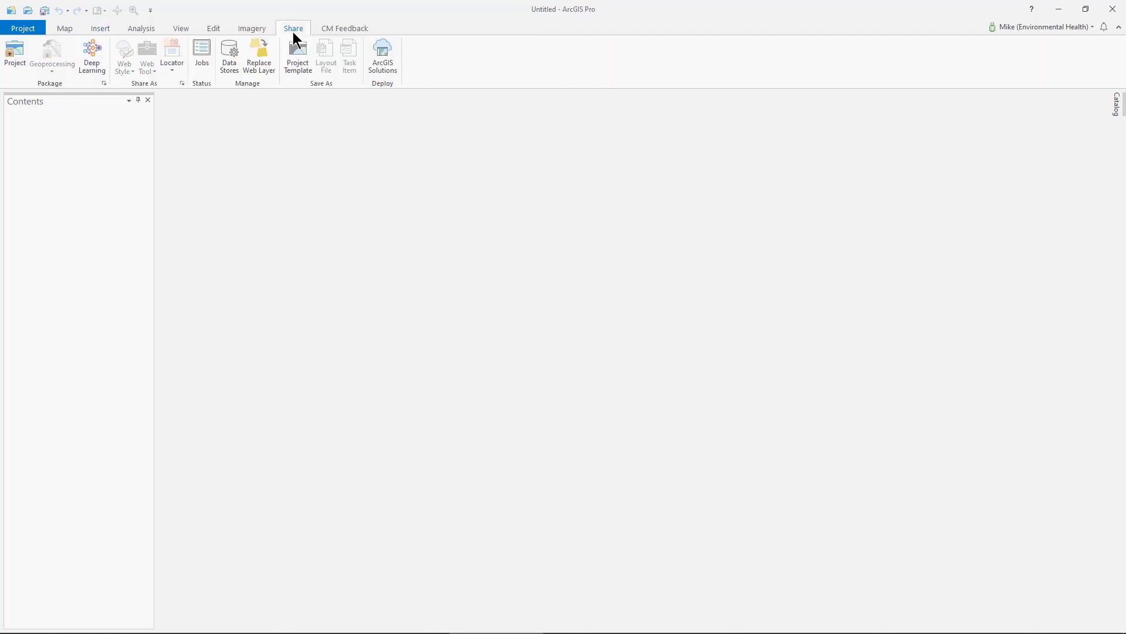
Open the ArcGIS Solutions task list and the sign-in task, then check the signed-in organization account
left_click(384, 63)
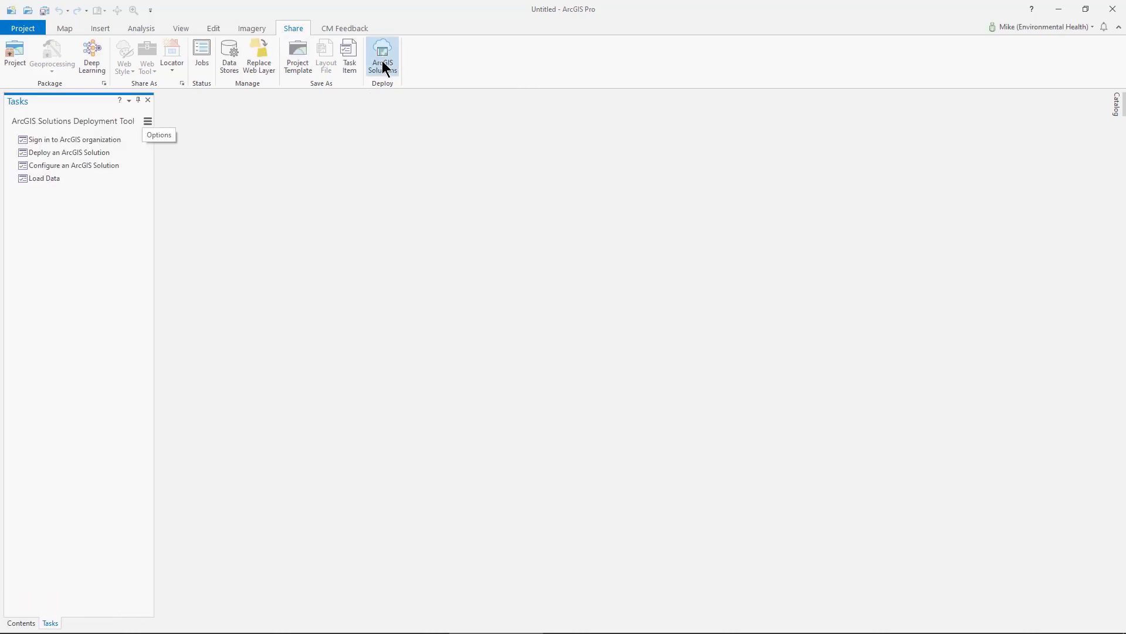
double_click(91, 140)
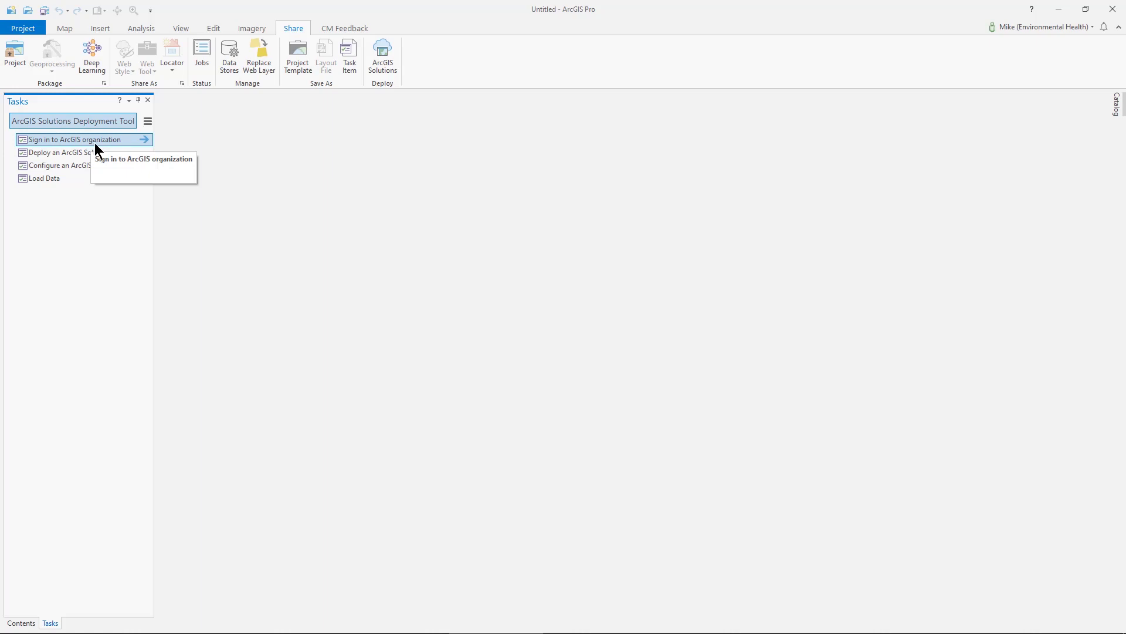
left_click(1042, 30)
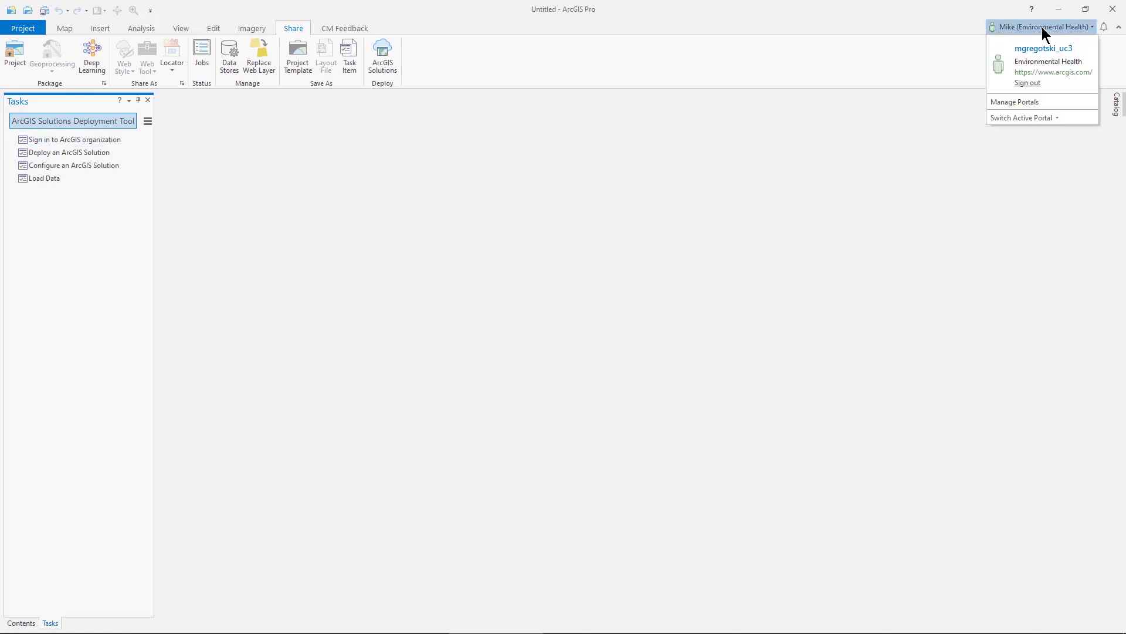
left_click(1037, 27)
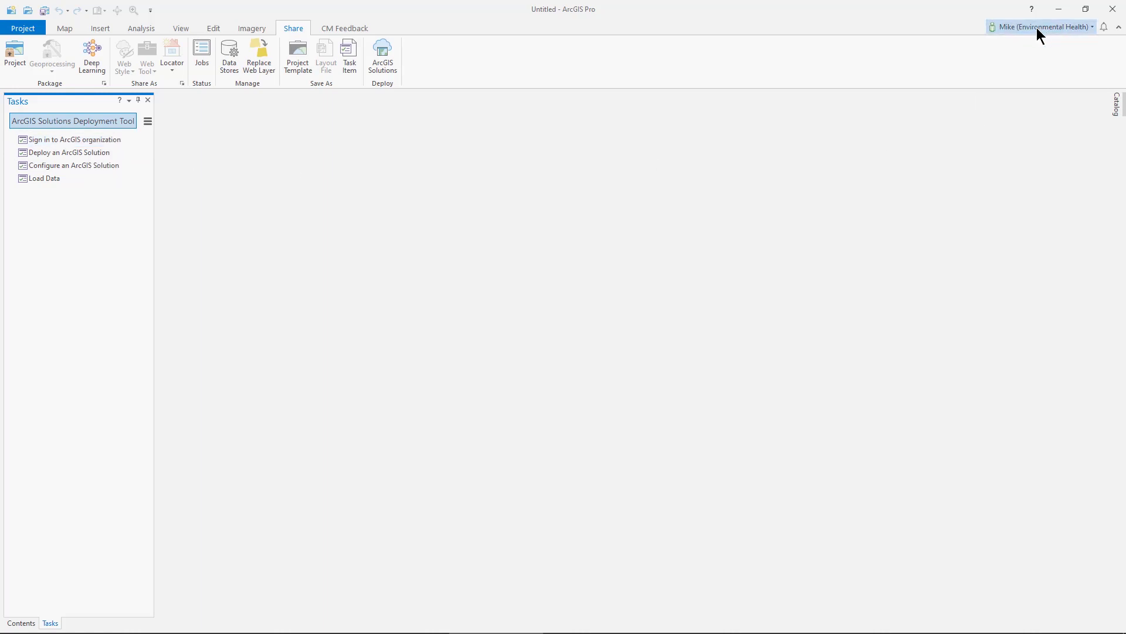
In Deploy an ArcGIS Solution, search 'cor' and select the Local Government Coronavirus Response solution
left_click(144, 153)
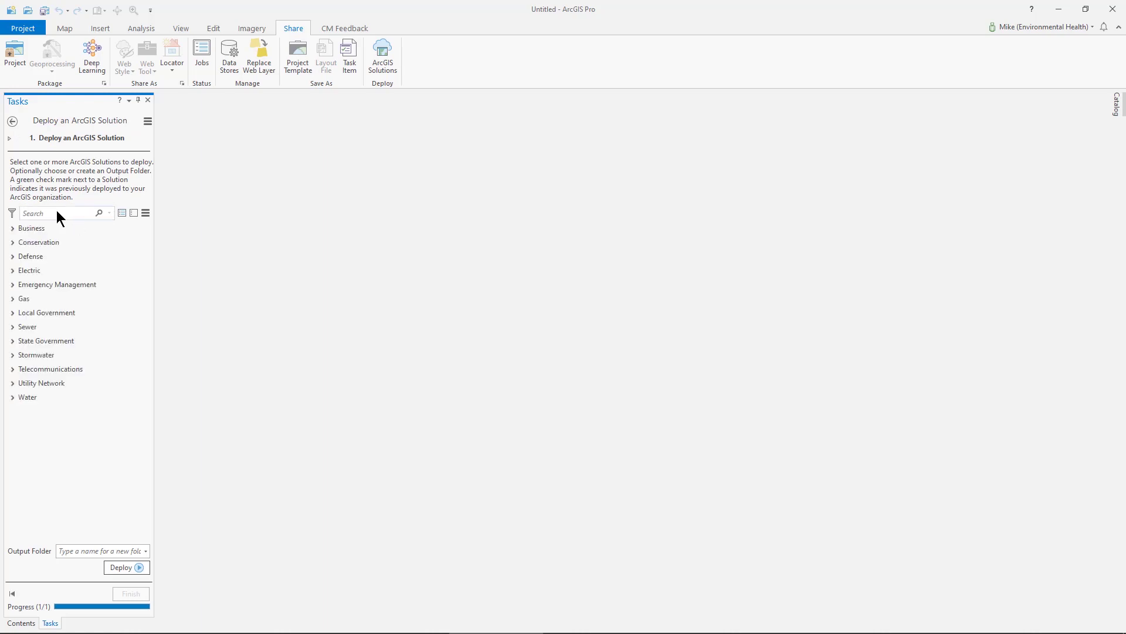
left_click(56, 213)
type("coronavirus response")
key("Return")
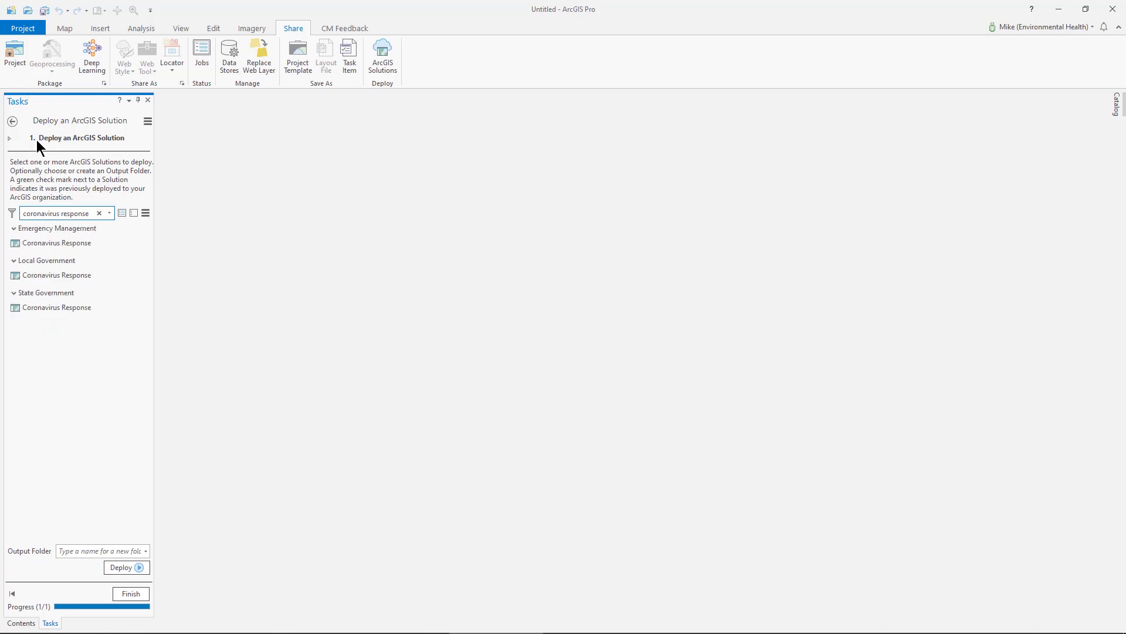
mouse_move(65, 276)
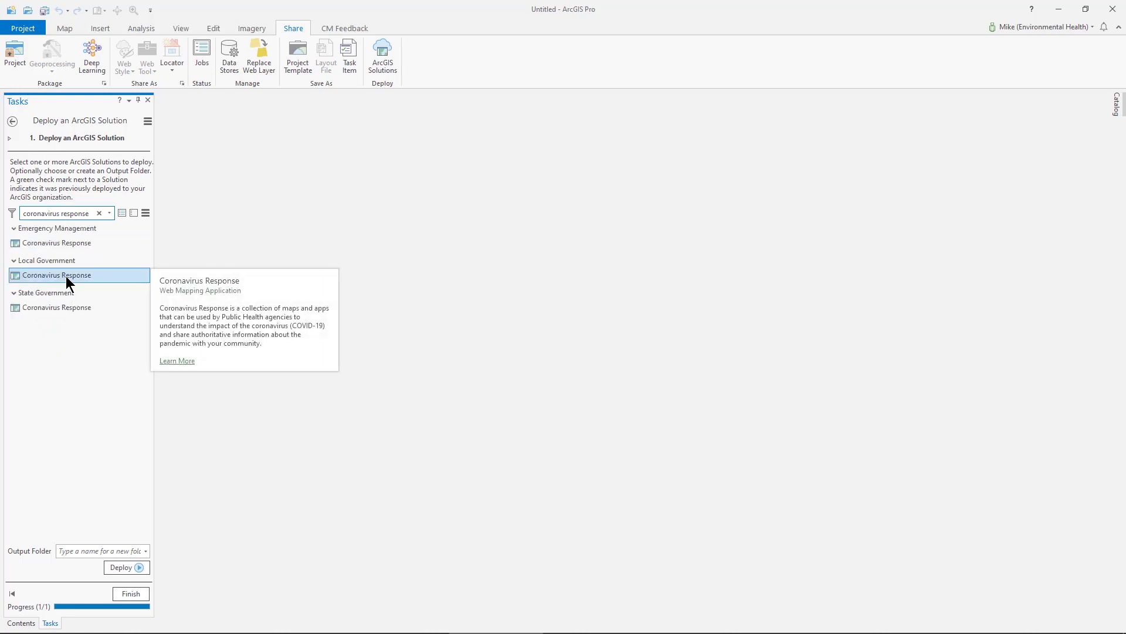
left_click(66, 275)
left_click(146, 551)
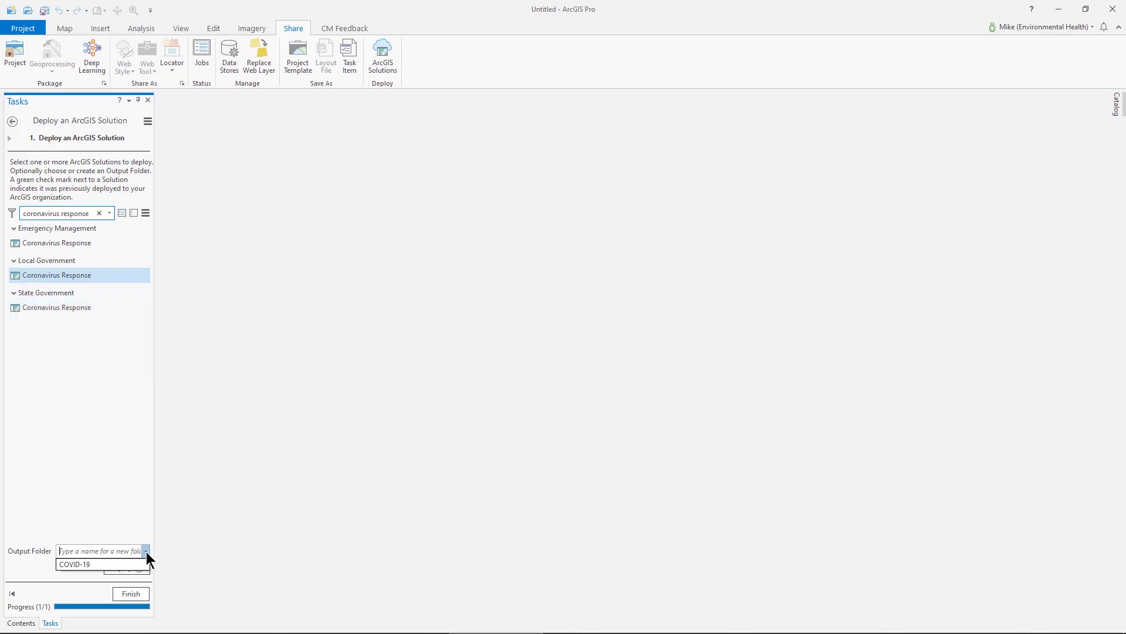
Deploy the Coronavirus Response solution to the COVID-19 output folder and finish once complete
left_click(112, 564)
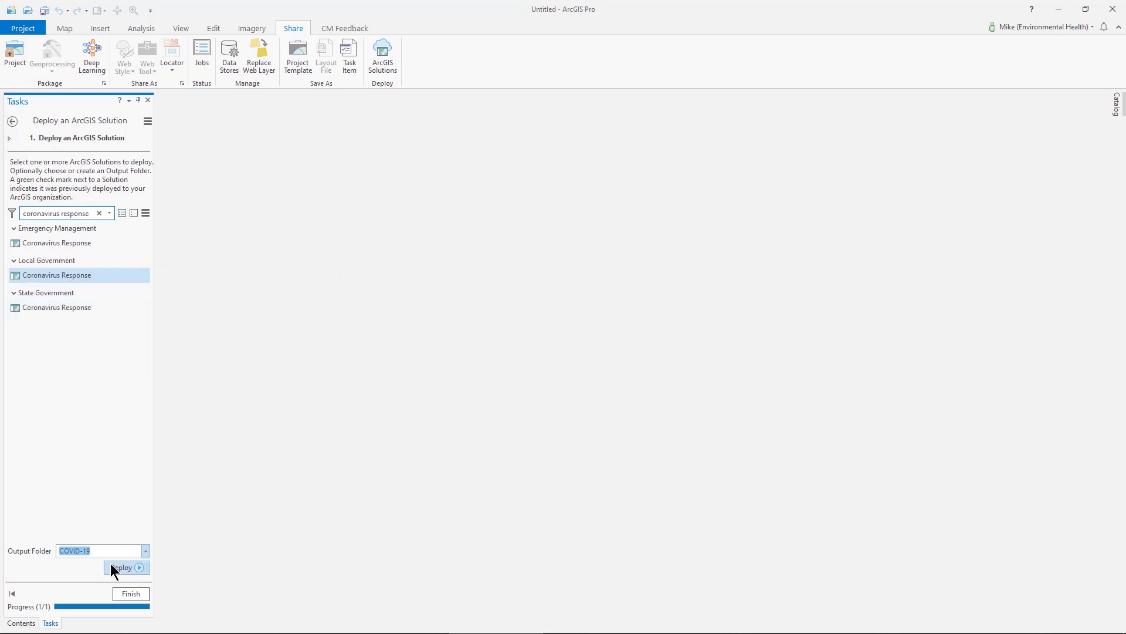
left_click(139, 568)
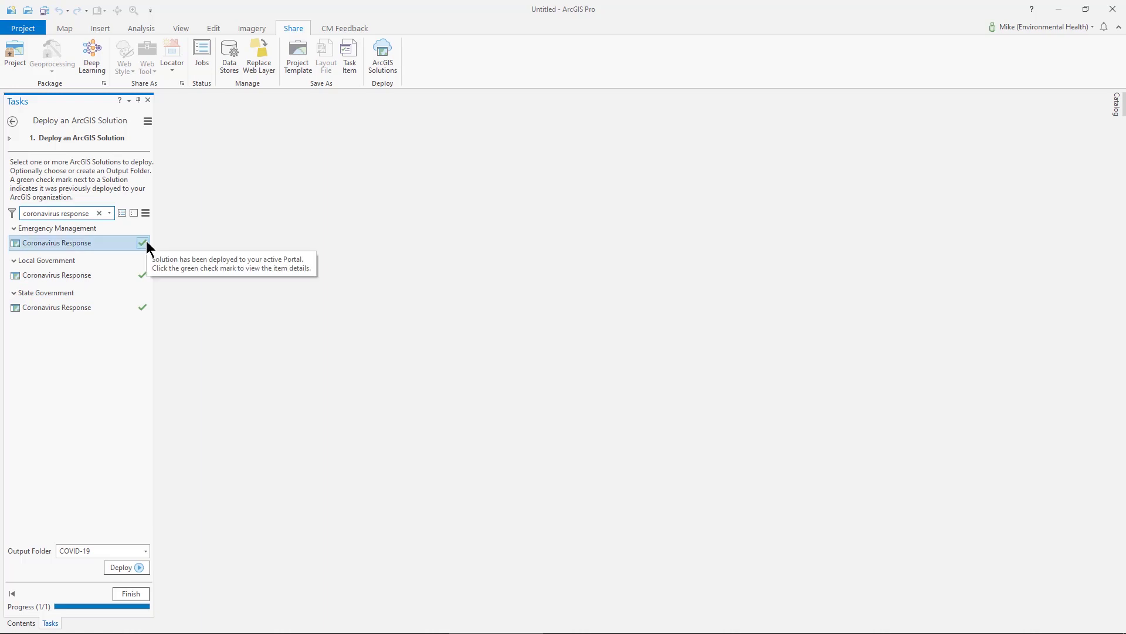
left_click(130, 593)
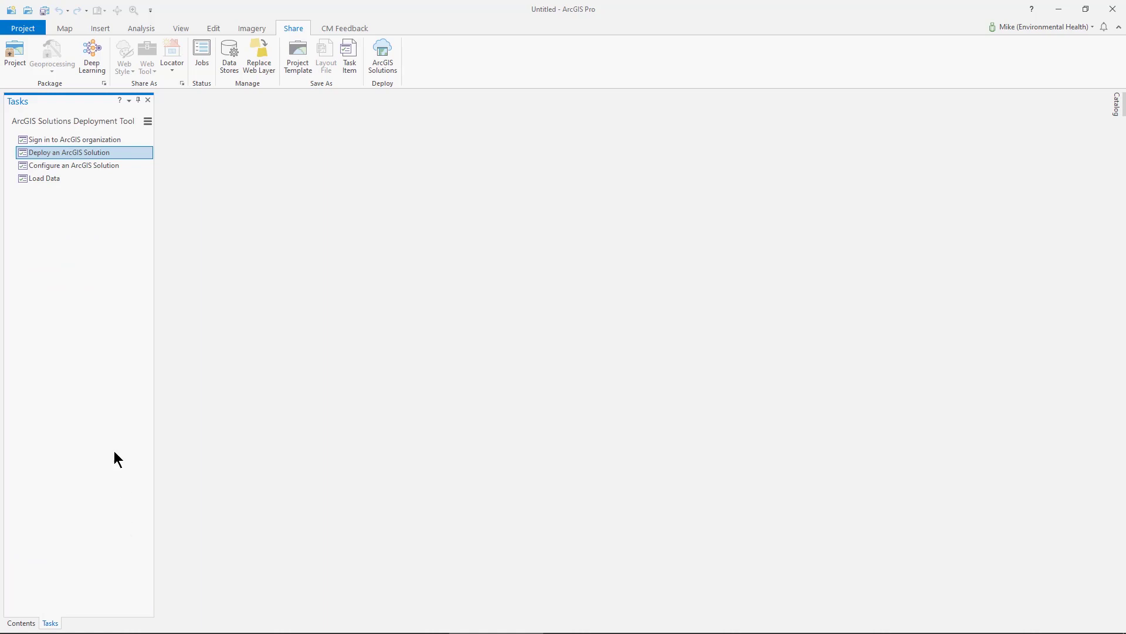
Open Configure an ArcGIS Solution and skip both the Add Fields and Modify Domains steps
left_click(143, 165)
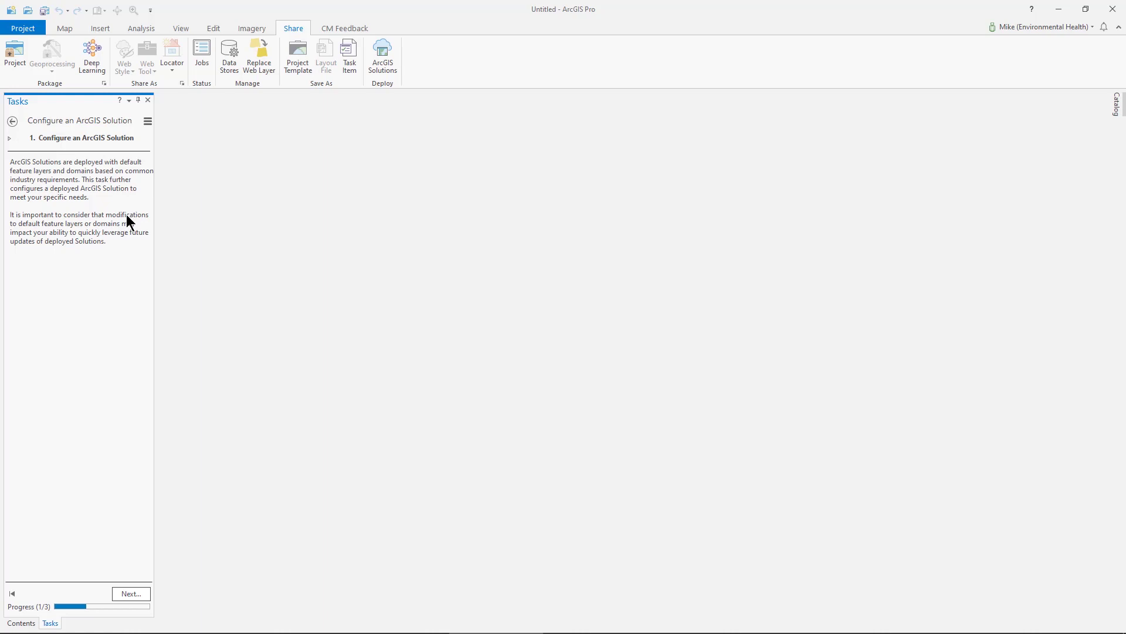
left_click(134, 592)
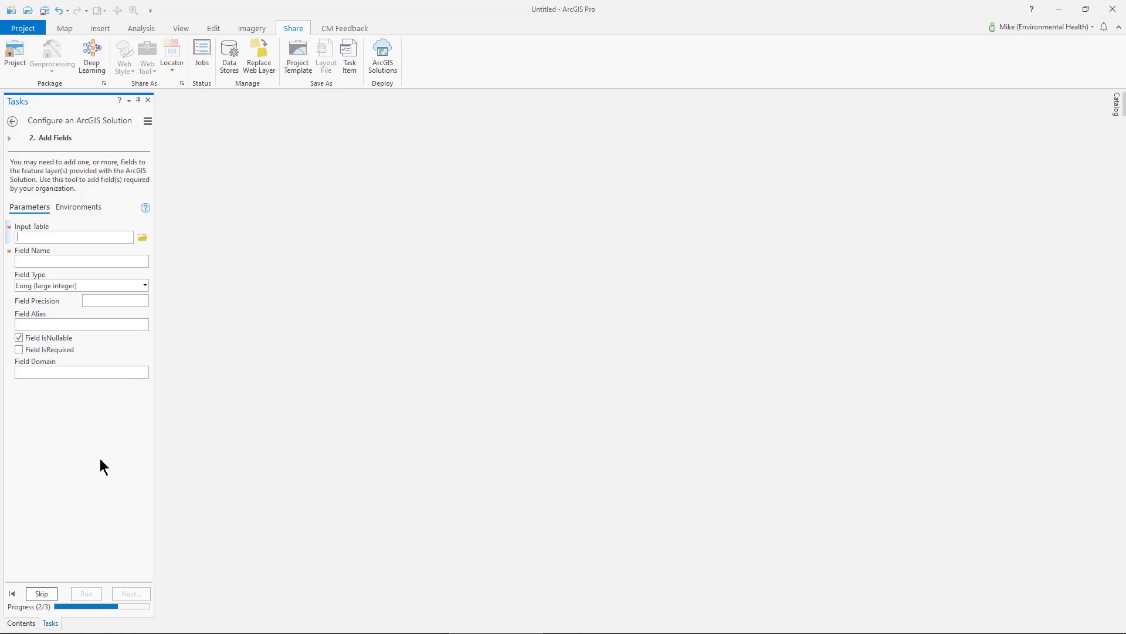
left_click(41, 593)
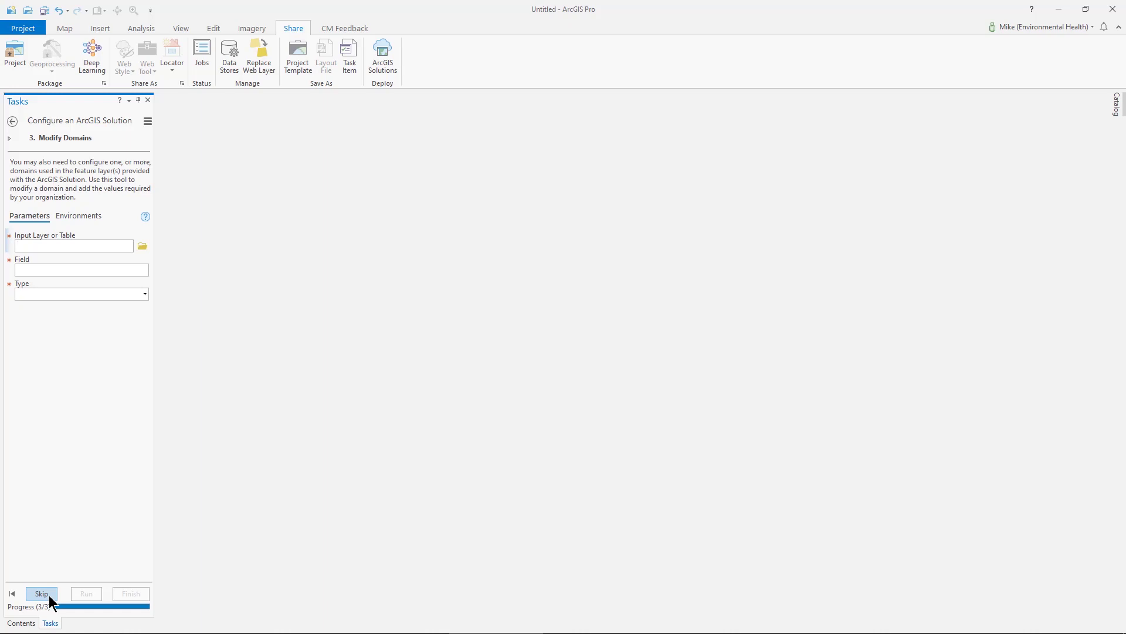
left_click(49, 596)
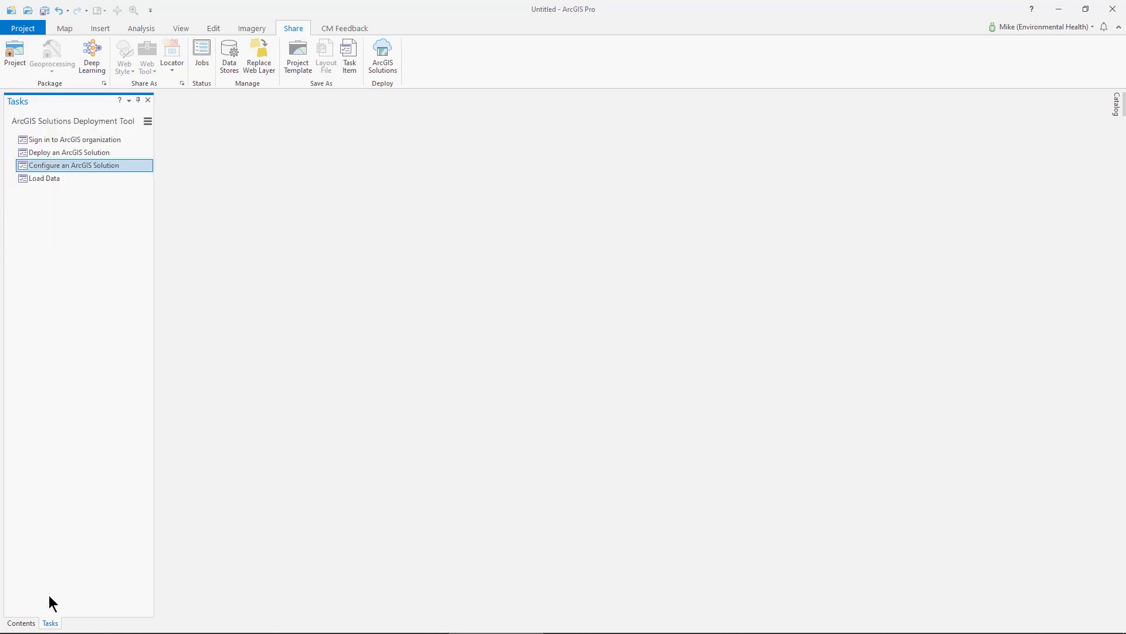
Open the Load Data task and skip through Calculate Field Values without loading or calculating anything
left_click(63, 179)
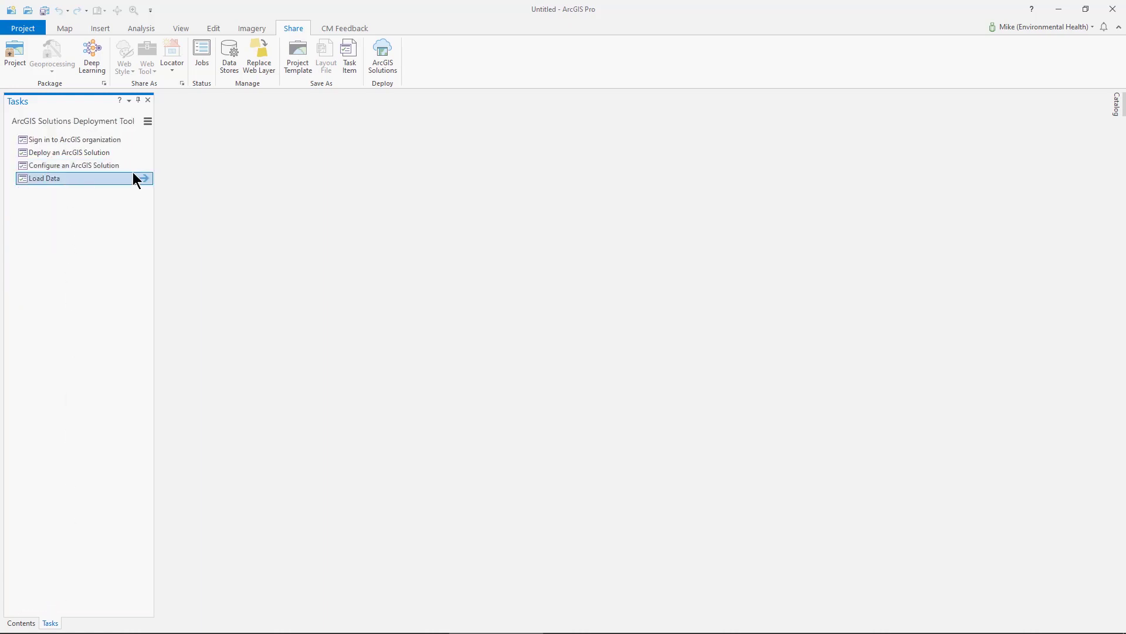
left_click(144, 178)
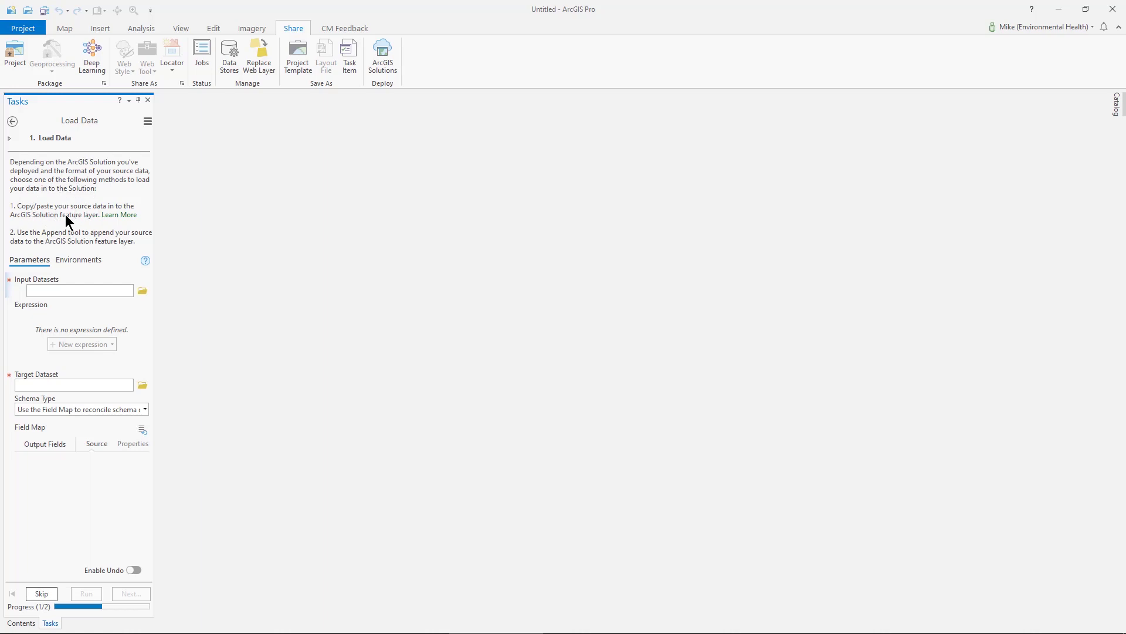
left_click(82, 239)
left_click(41, 594)
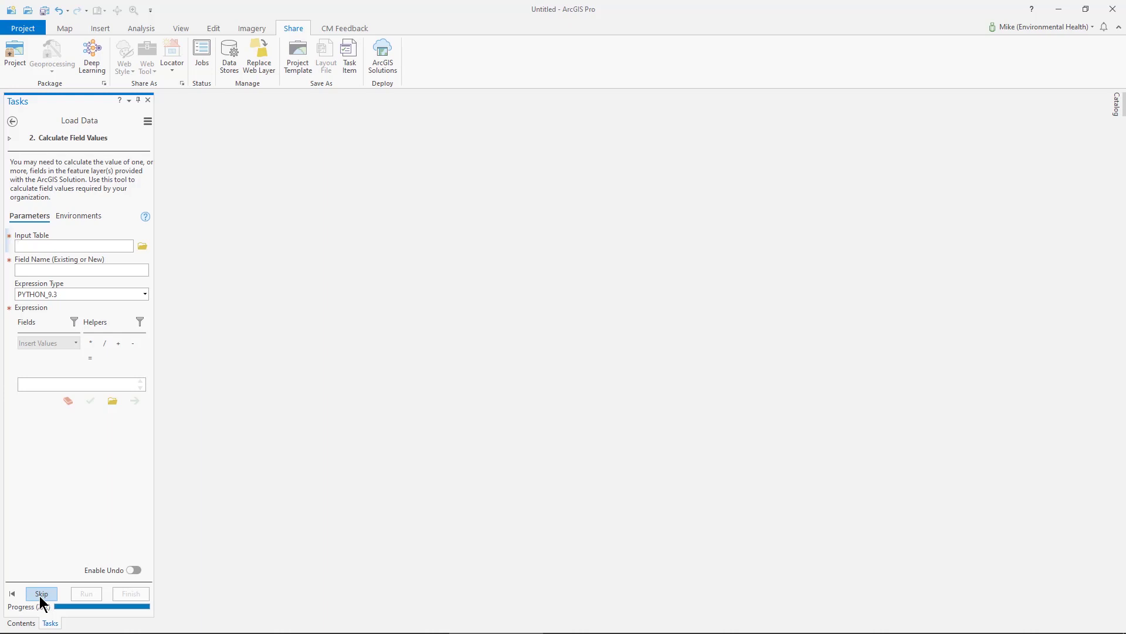
left_click(41, 593)
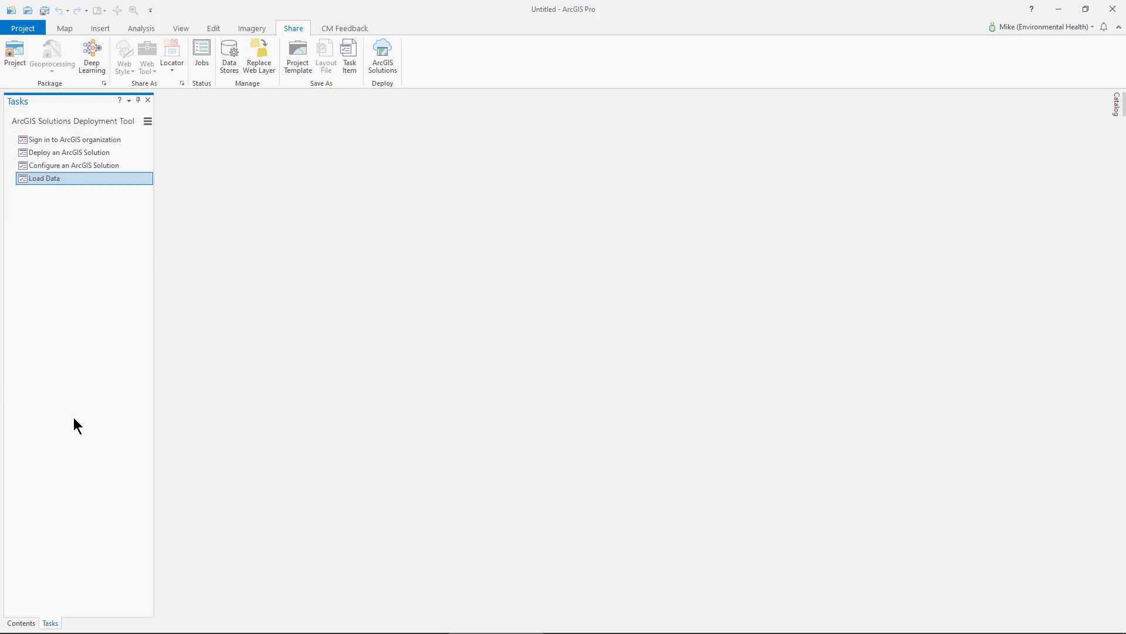
Back in the browser, check the signed-in Environmental Health account and go to My Content
left_click(1062, 9)
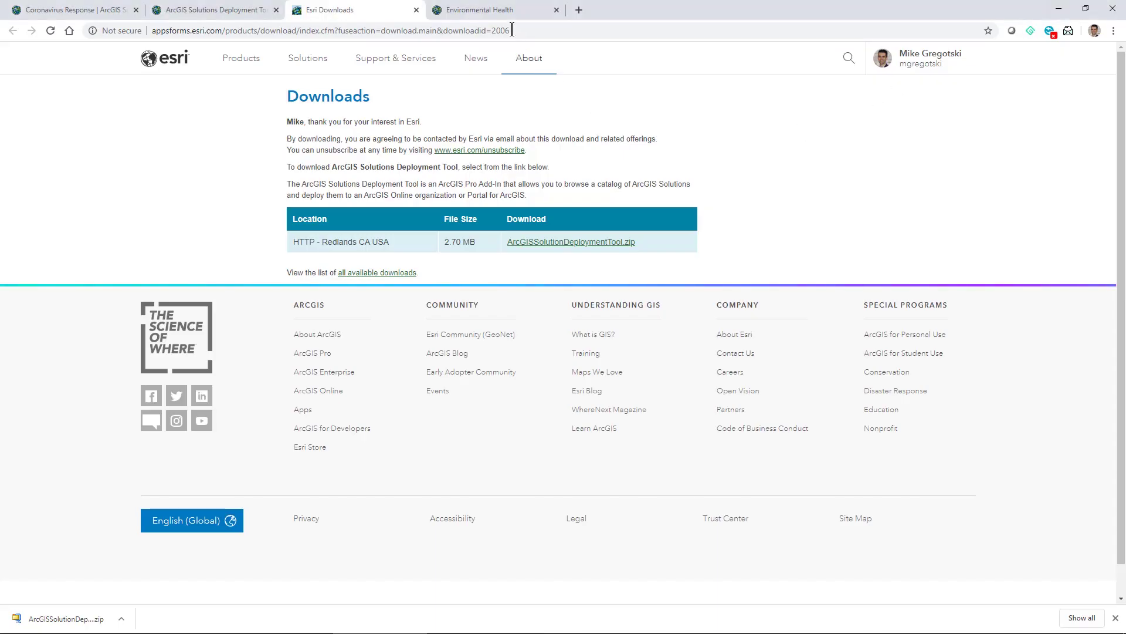
left_click(509, 10)
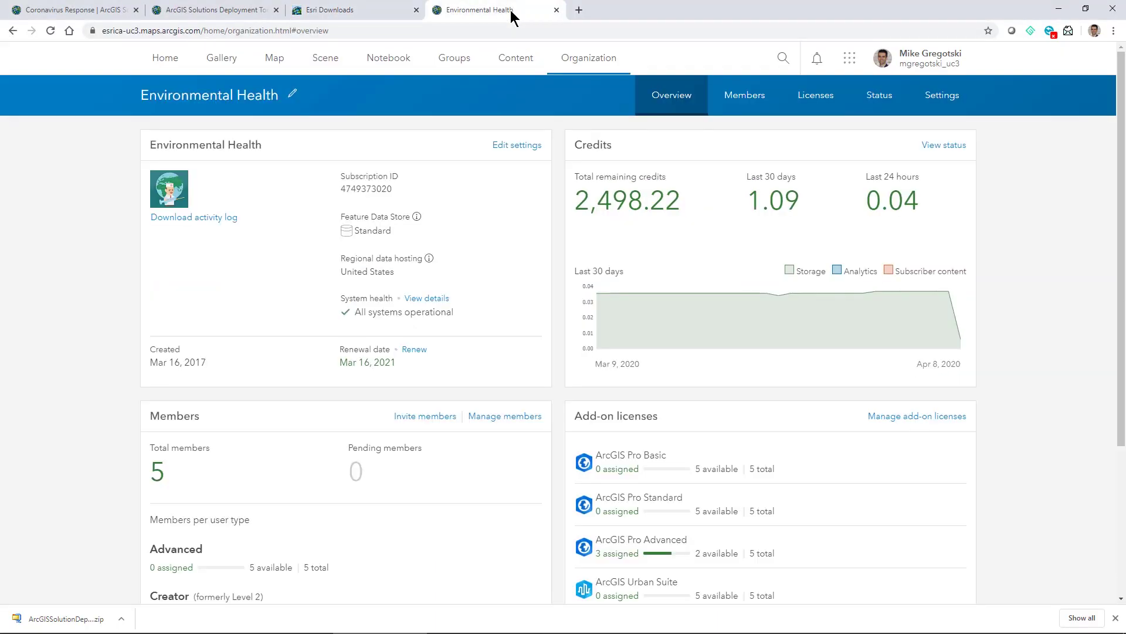
left_click(930, 62)
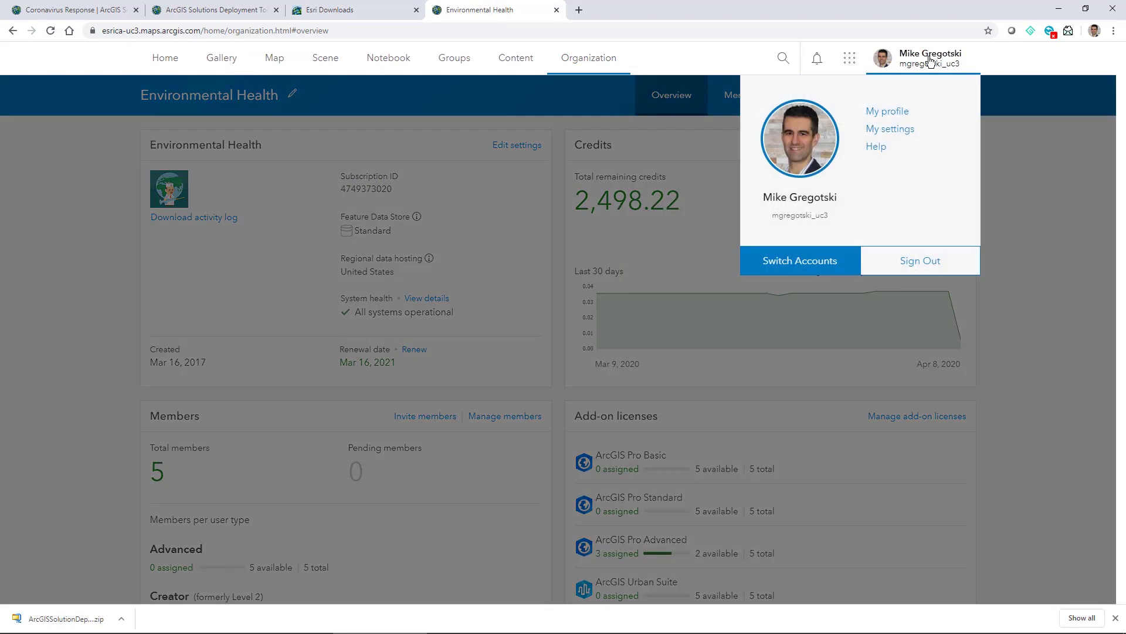
left_click(930, 61)
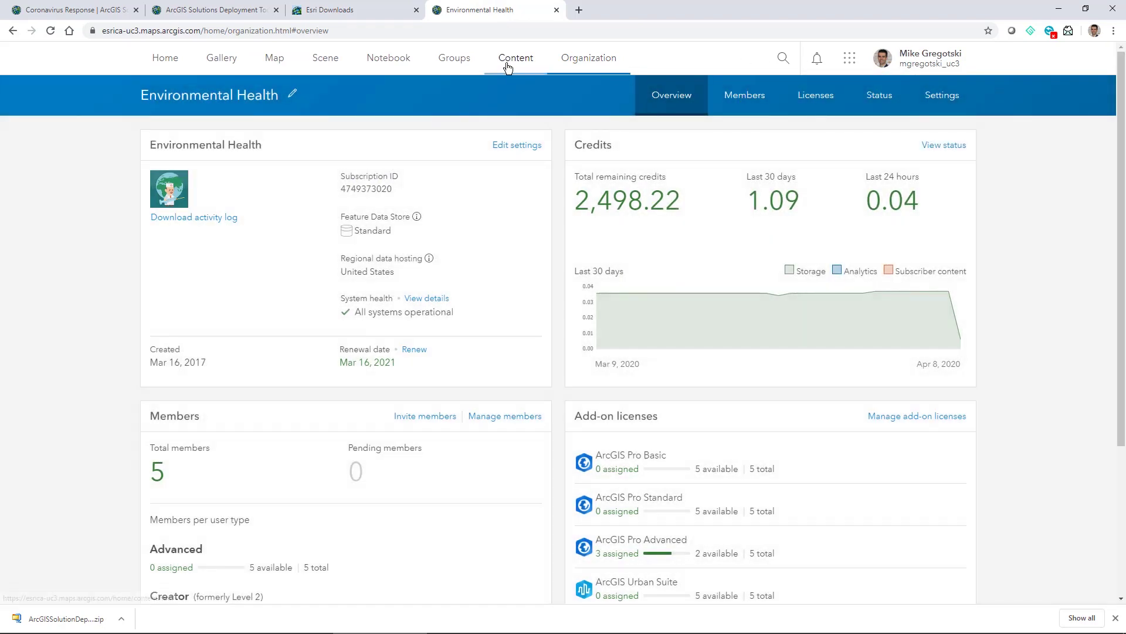
left_click(508, 66)
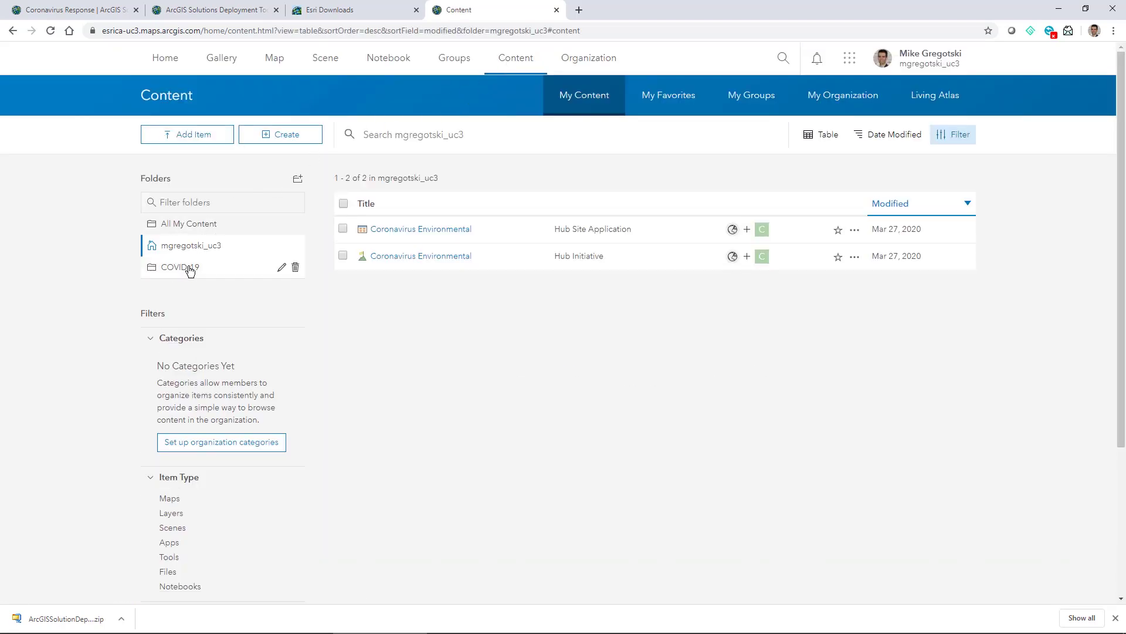
Open the COVID-19 folder and filter its items to Apps, listing 17 apps and dashboards
left_click(186, 269)
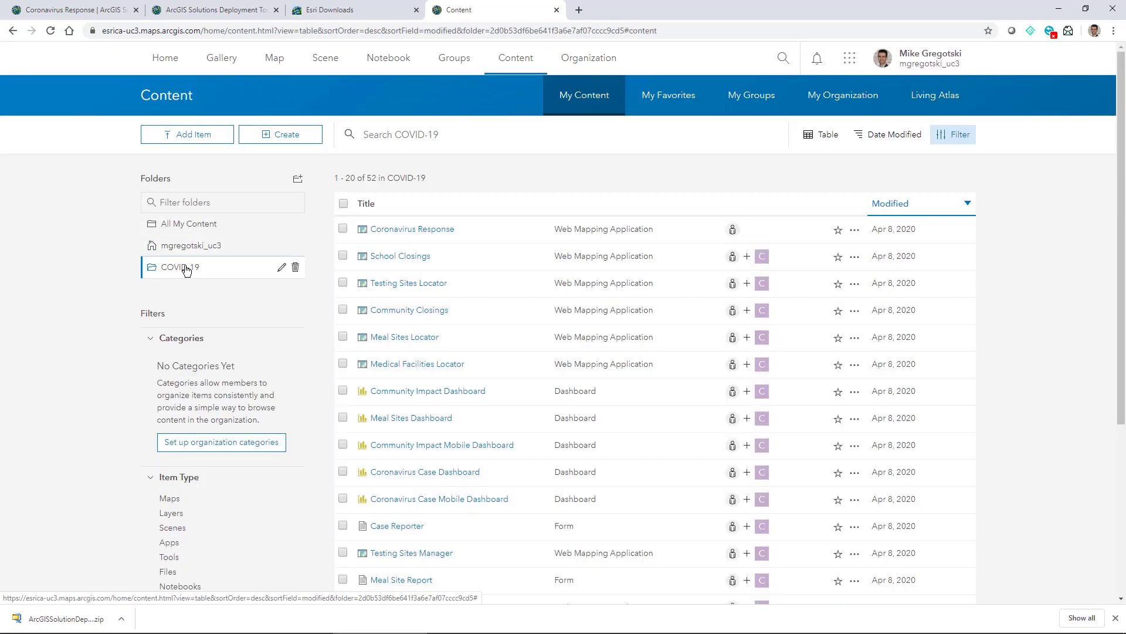
scroll(491, 323, "down", 2)
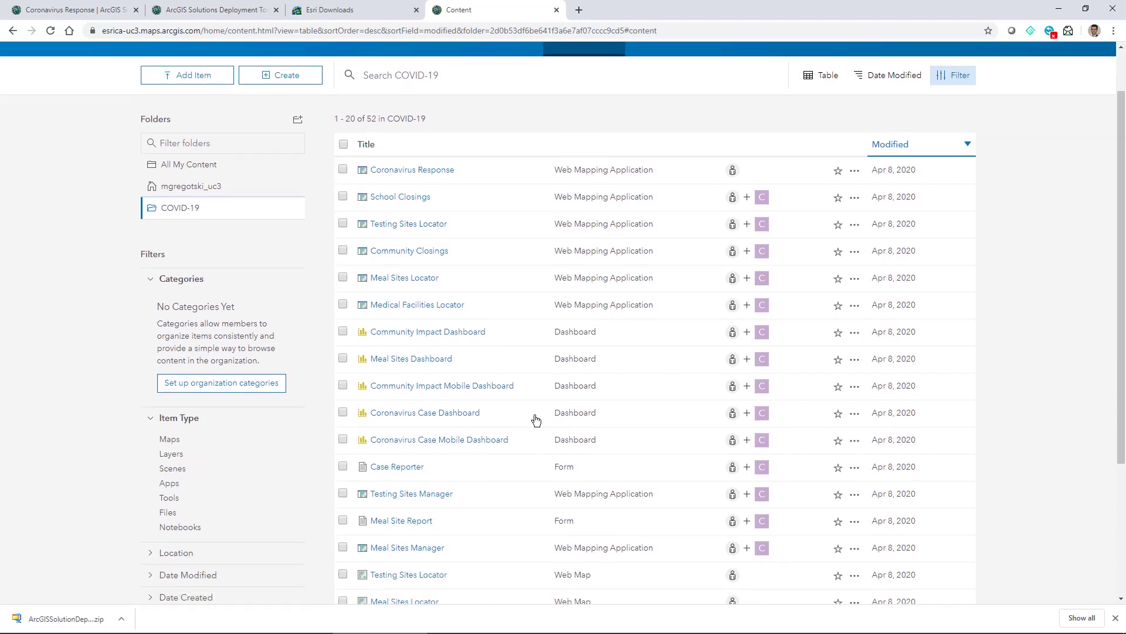
left_click(1116, 618)
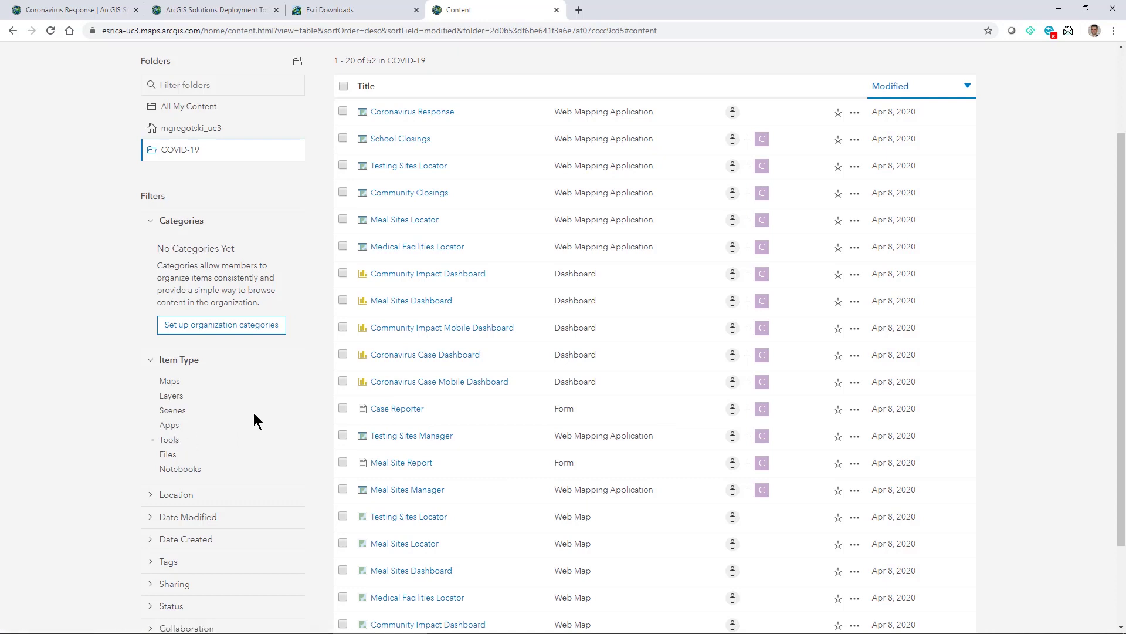
scroll(264, 411, "down", 2)
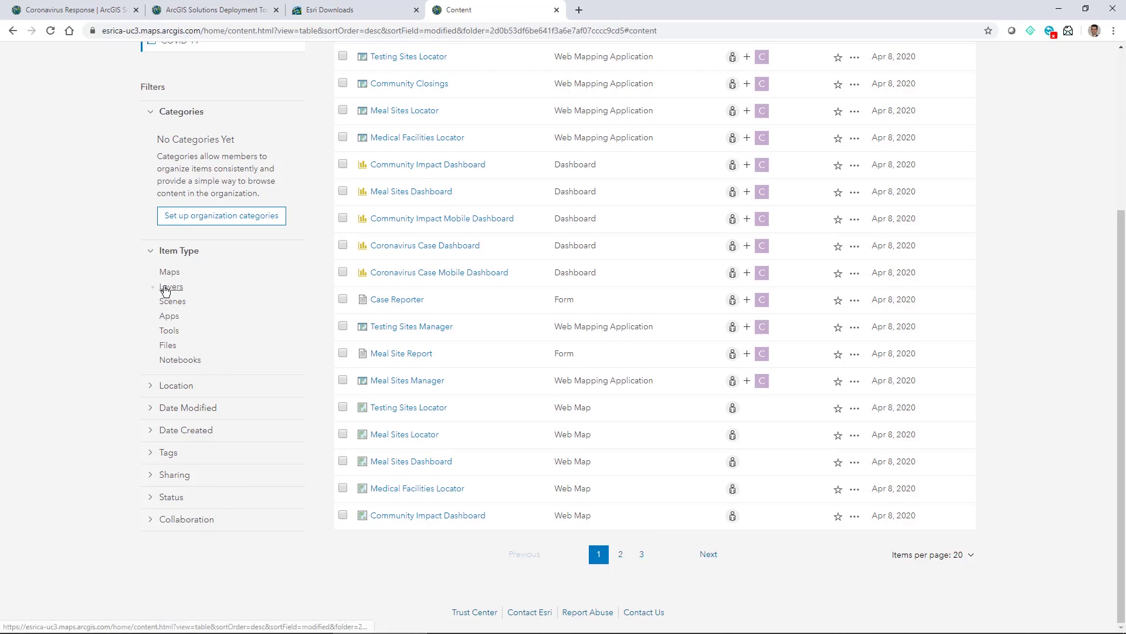
left_click(170, 316)
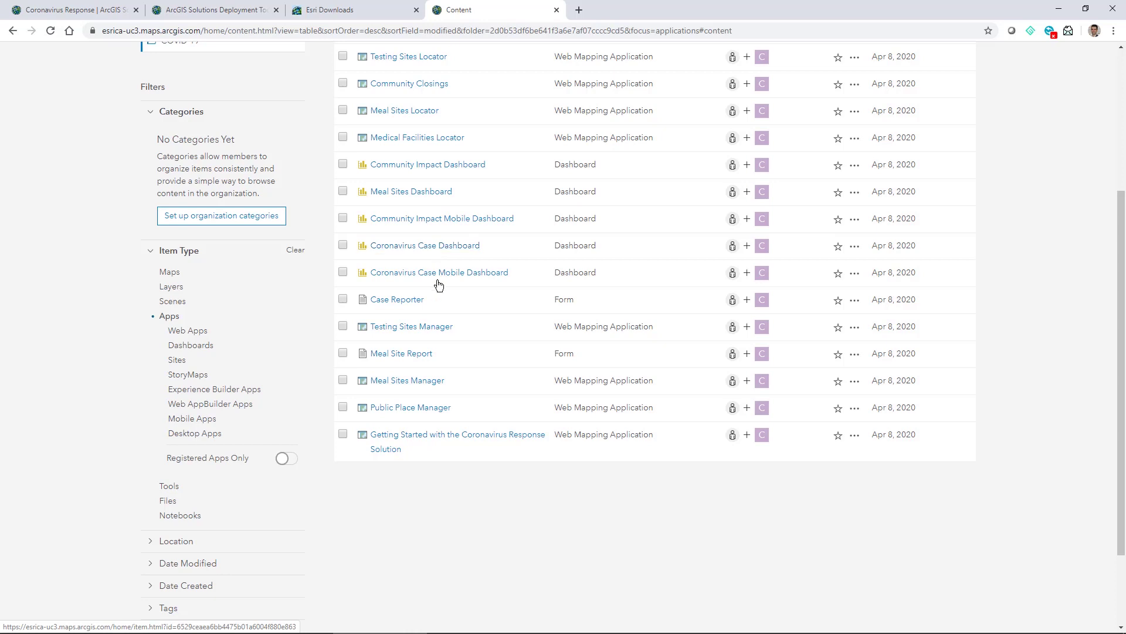
scroll(411, 420, "up", 3)
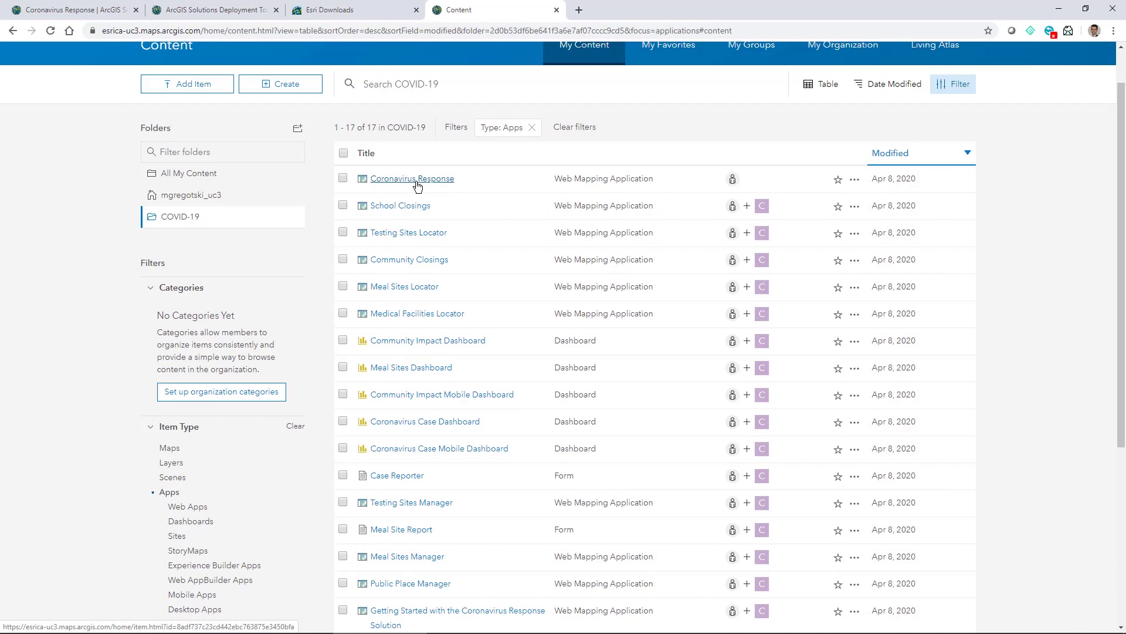
Launch the Coronavirus Response gallery, preview its Case Dashboard and Public Place Manager, then return to the item
left_click(413, 179)
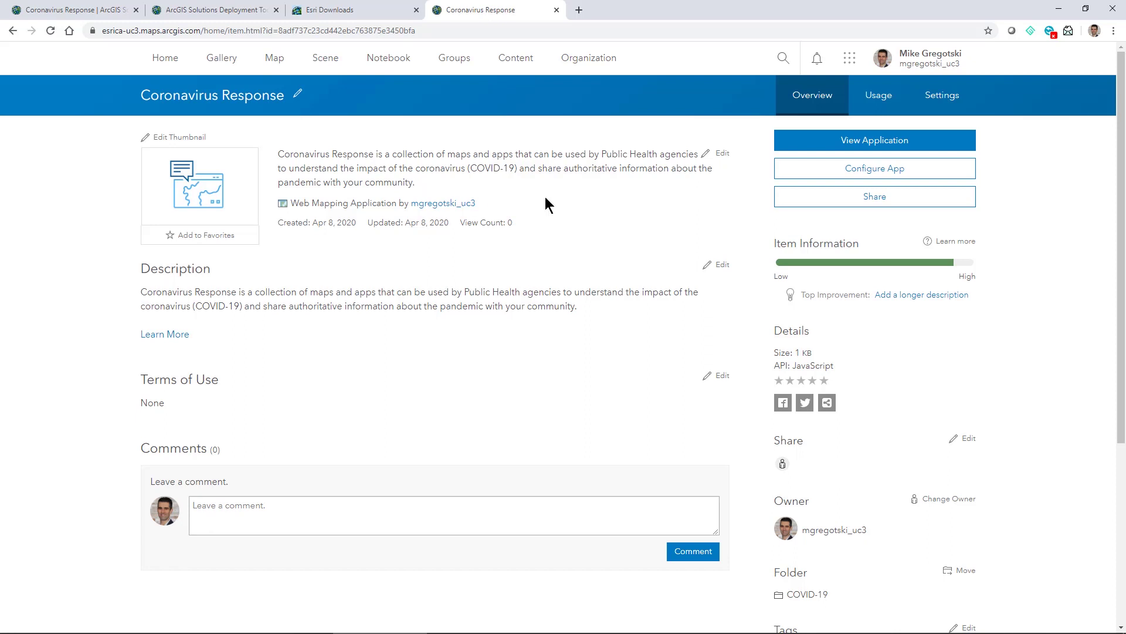
left_click(828, 150)
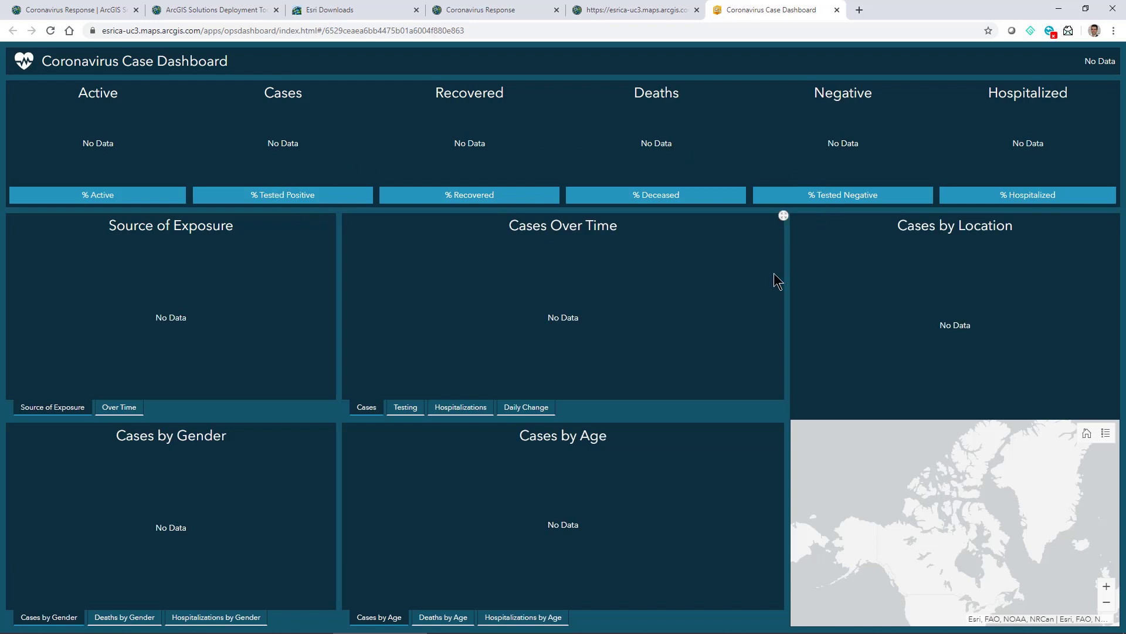
left_click(837, 10)
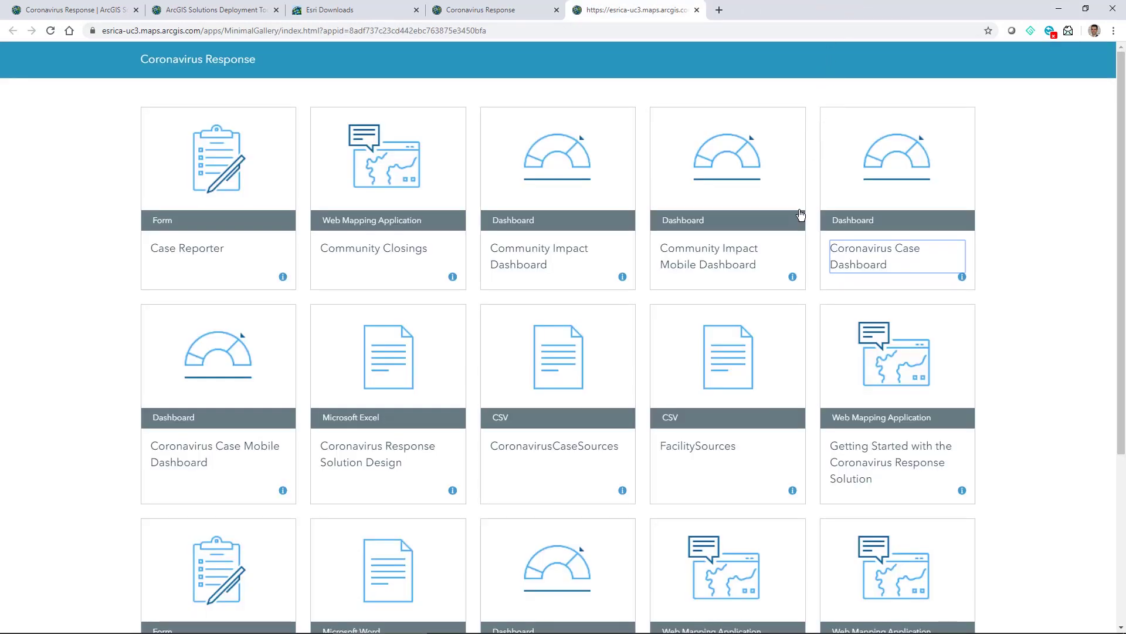
scroll(776, 295, "down", 4)
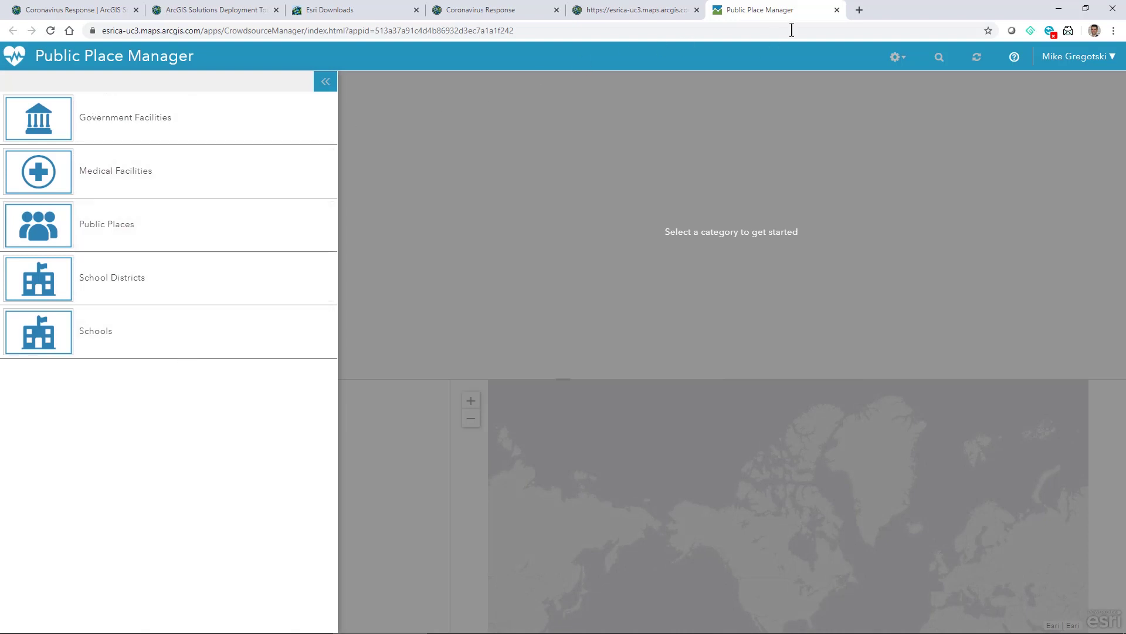
left_click(836, 10)
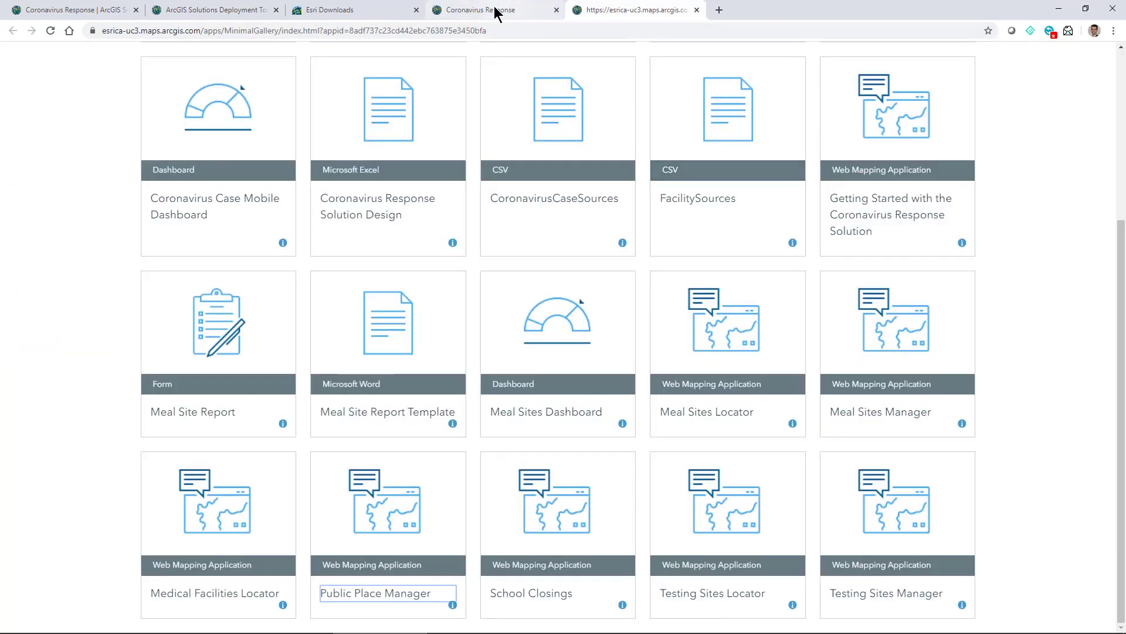
left_click(497, 12)
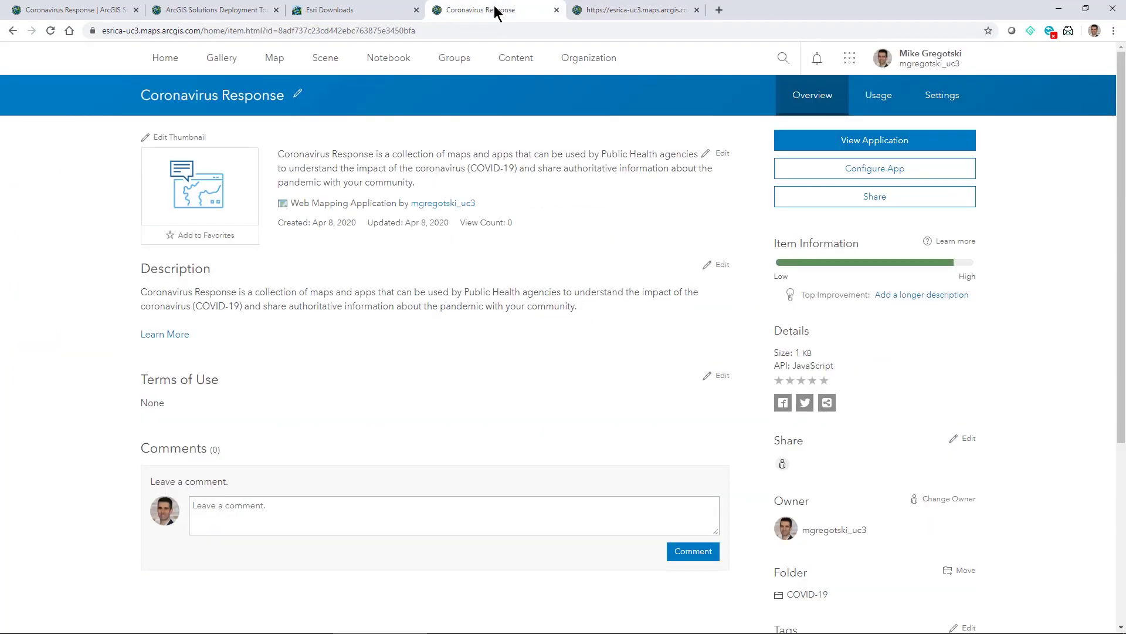
Back in the COVID-19 folder, filter to Layers and open the PublicPlaces hosted feature layer
left_click(11, 31)
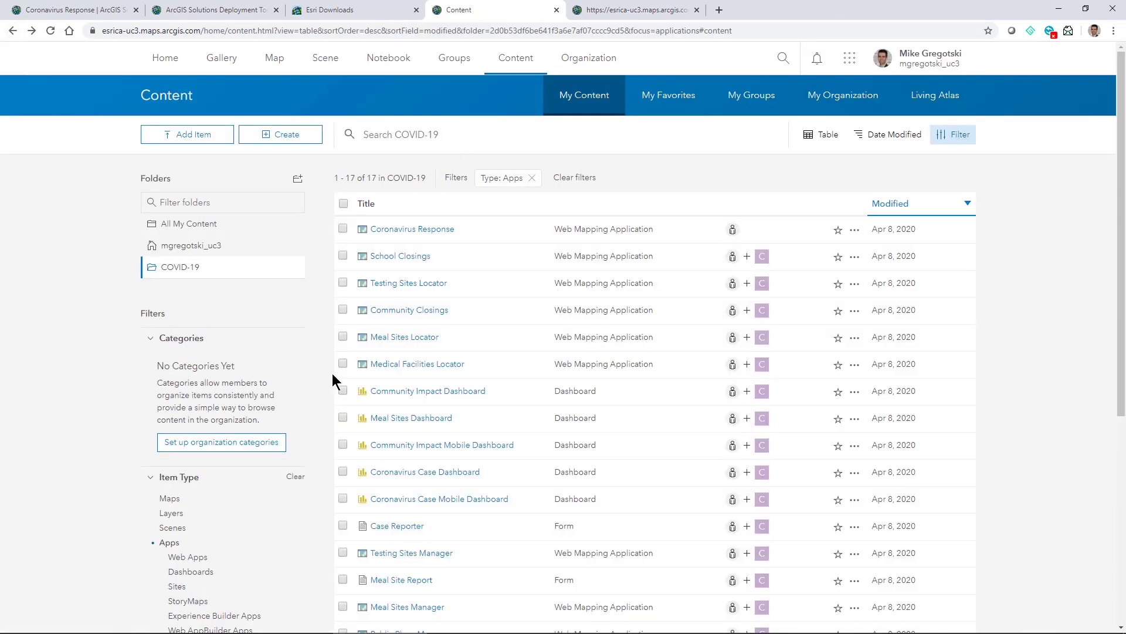
scroll(304, 392, "down", 3)
left_click(169, 338)
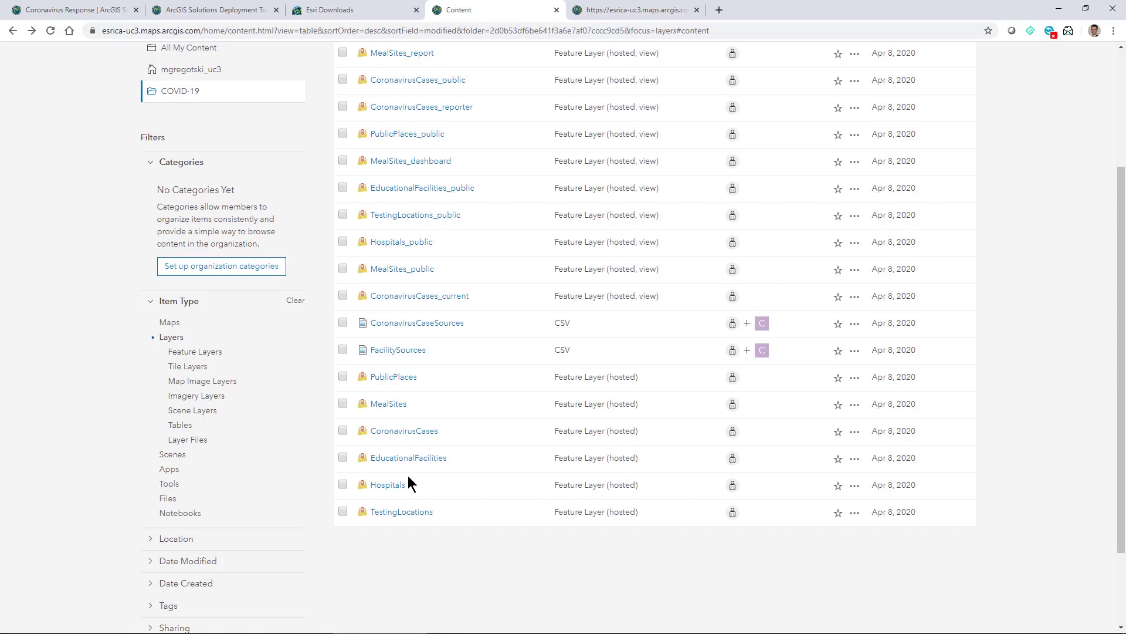
left_click(398, 378)
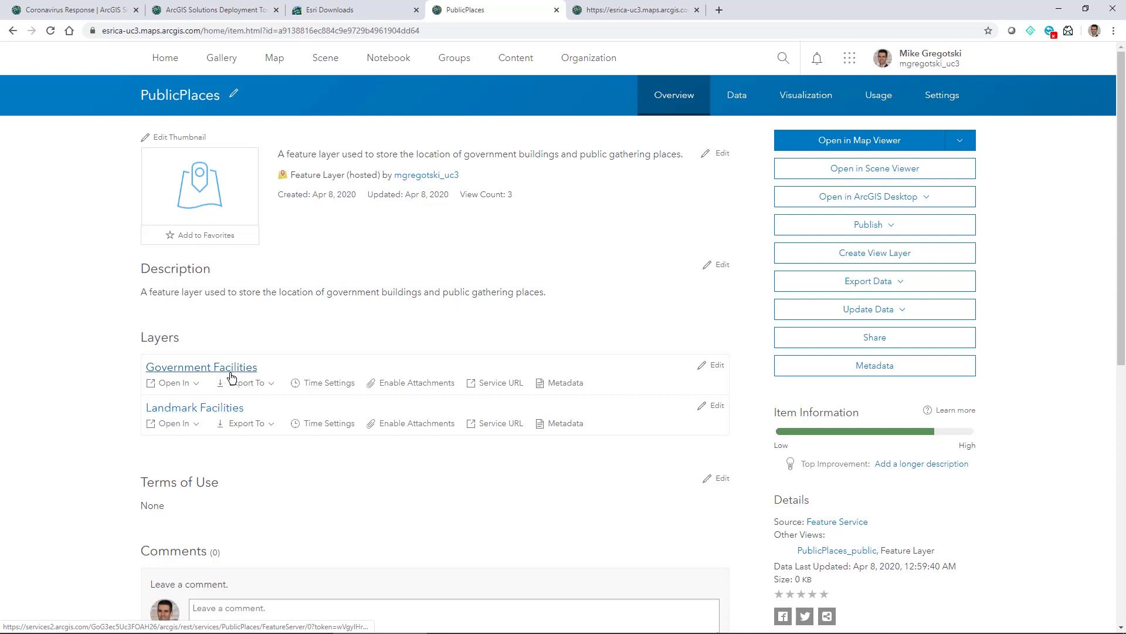
Show the PublicPlaces Data page in Fields view and scroll the 20 Government Facilities fields
left_click(741, 96)
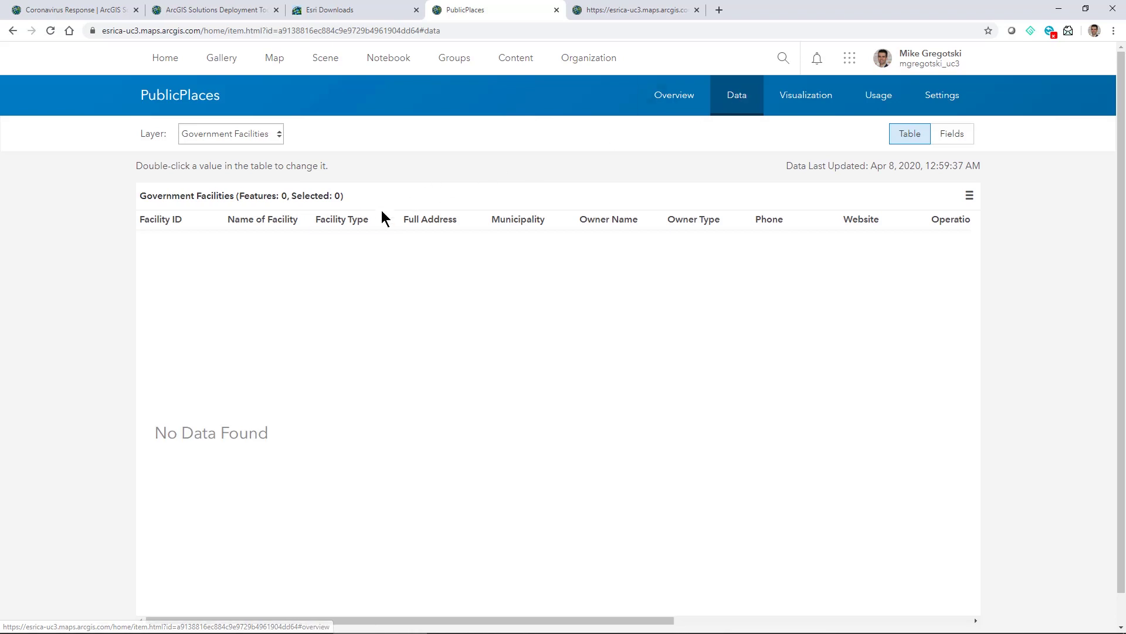
left_click(951, 134)
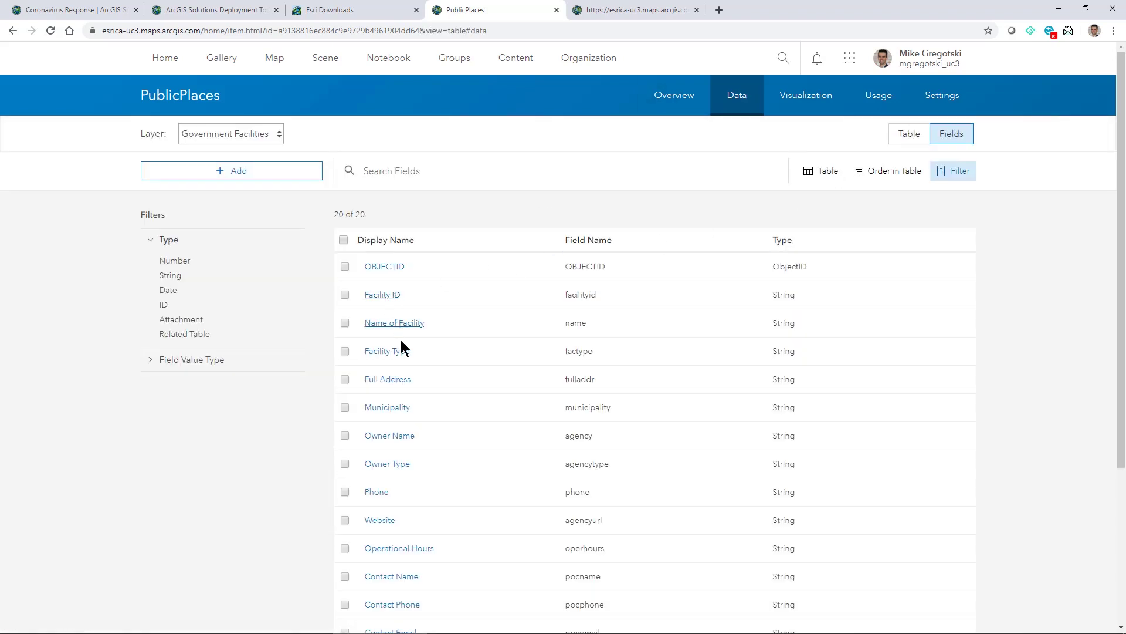
scroll(406, 527, "down", 4)
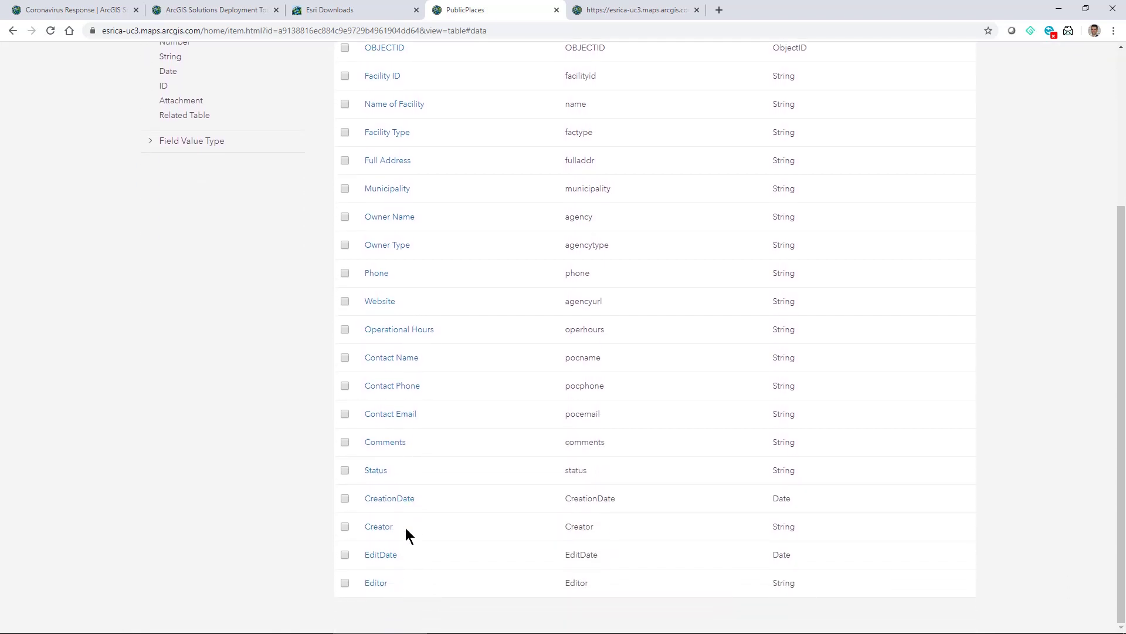
scroll(406, 526, "up", 2)
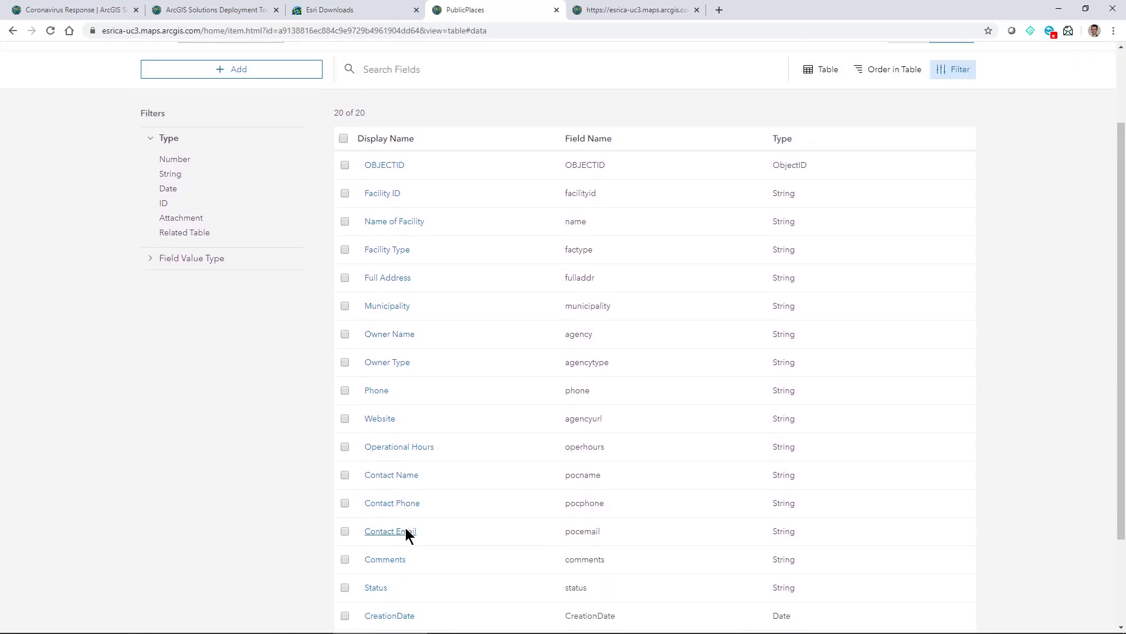
scroll(406, 534, "up", 1)
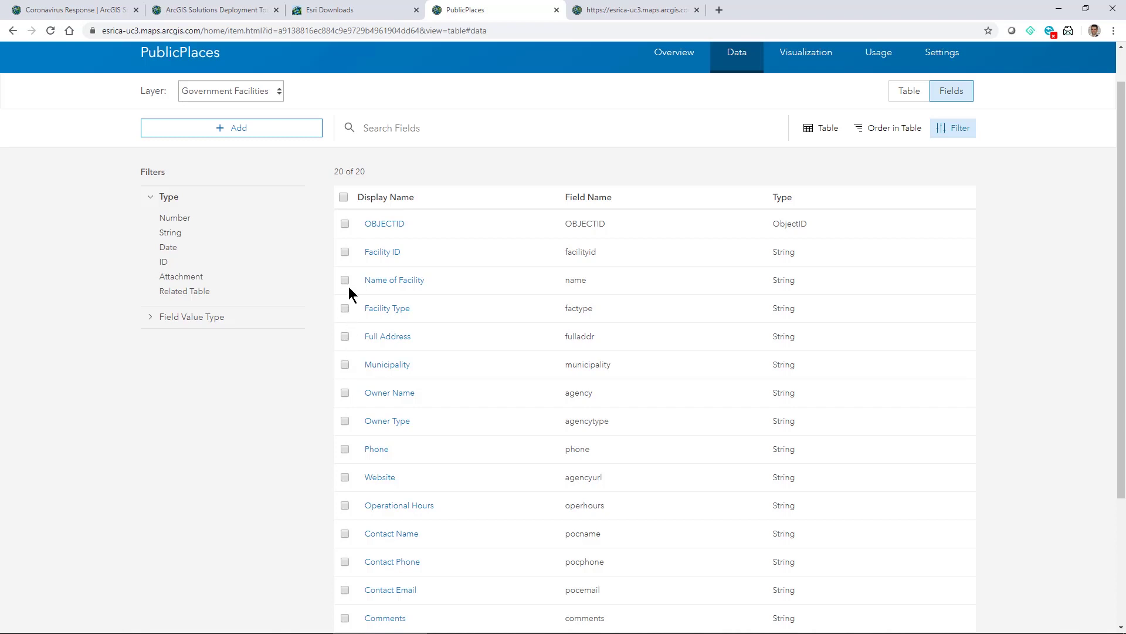
Open the Facility Type field's details and scroll through its settings and list of values
left_click(375, 309)
scroll(506, 399, "down", 4)
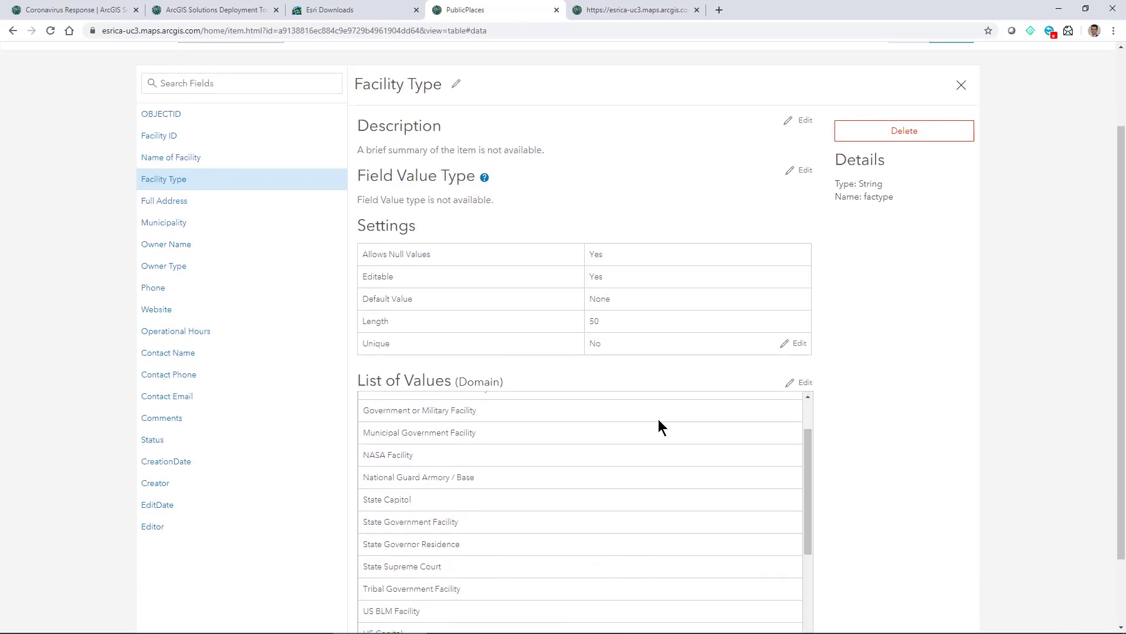
scroll(659, 419, "down", 3)
scroll(658, 419, "down", 1)
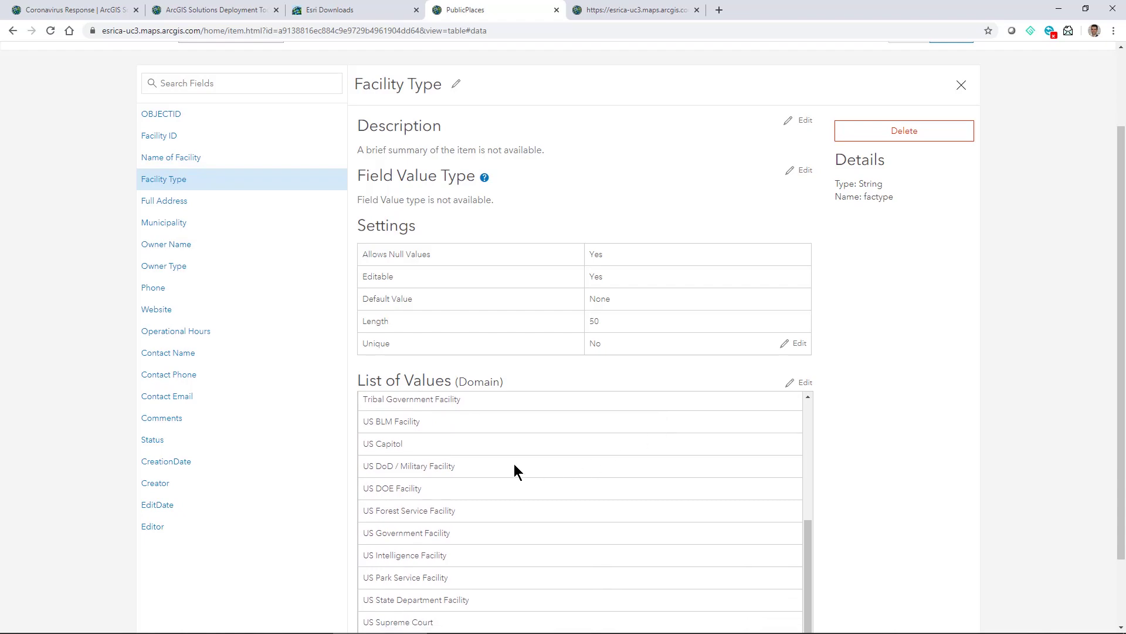
scroll(514, 464, "down", 2)
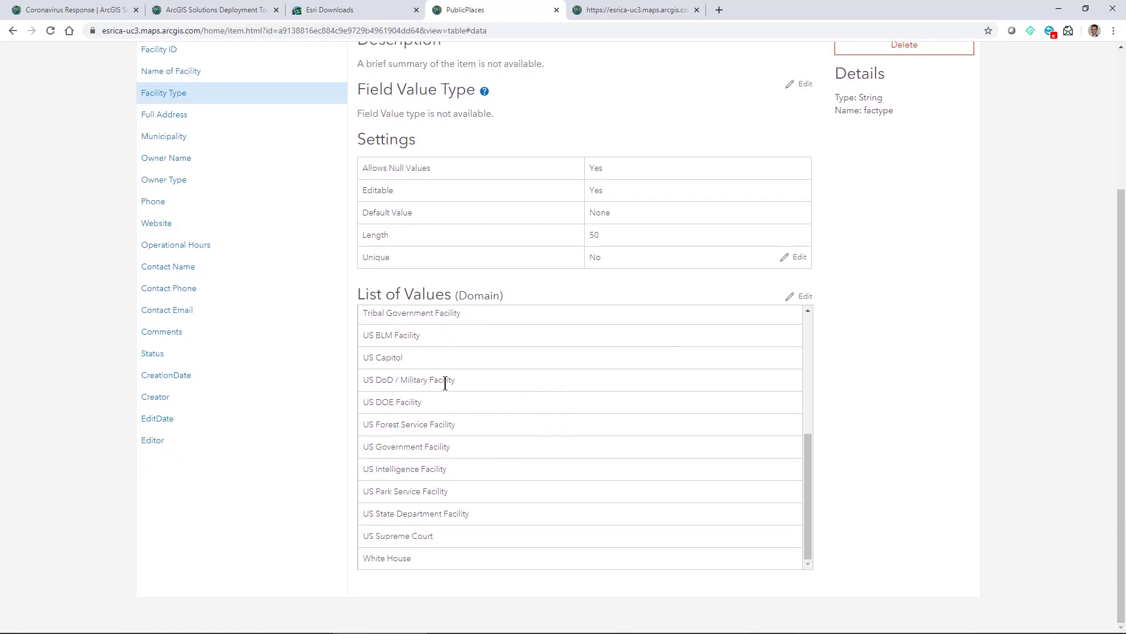
View the Facility Type values editor, cancel without saving, and return to the COVID-19 content listing
left_click(806, 296)
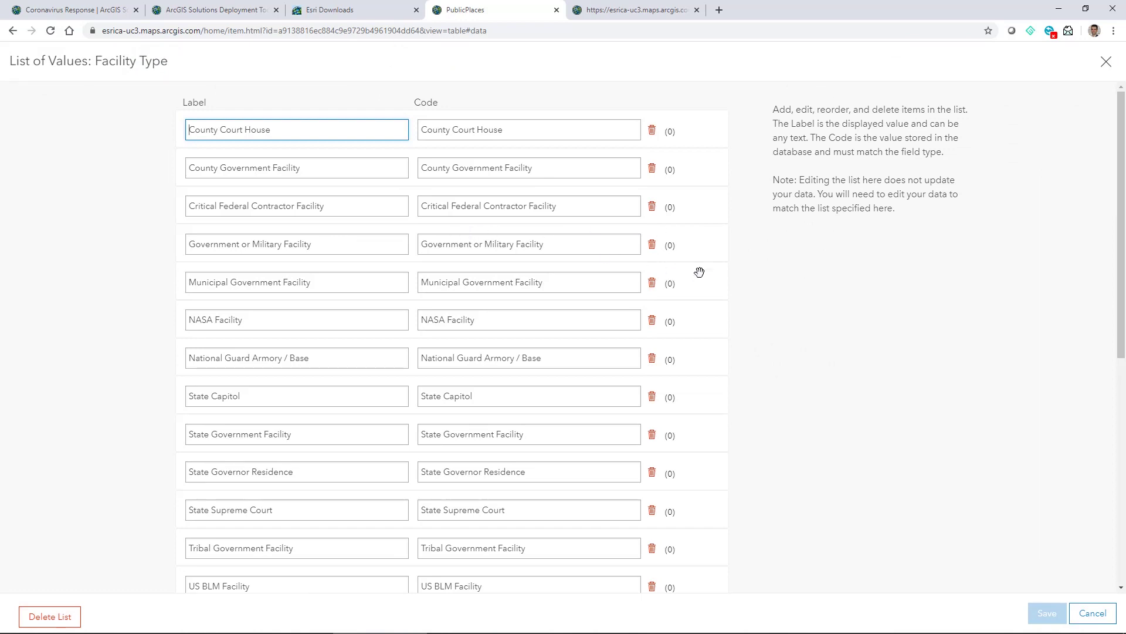
left_click(1093, 613)
scroll(573, 341, "up", 4)
scroll(708, 286, "up", 4)
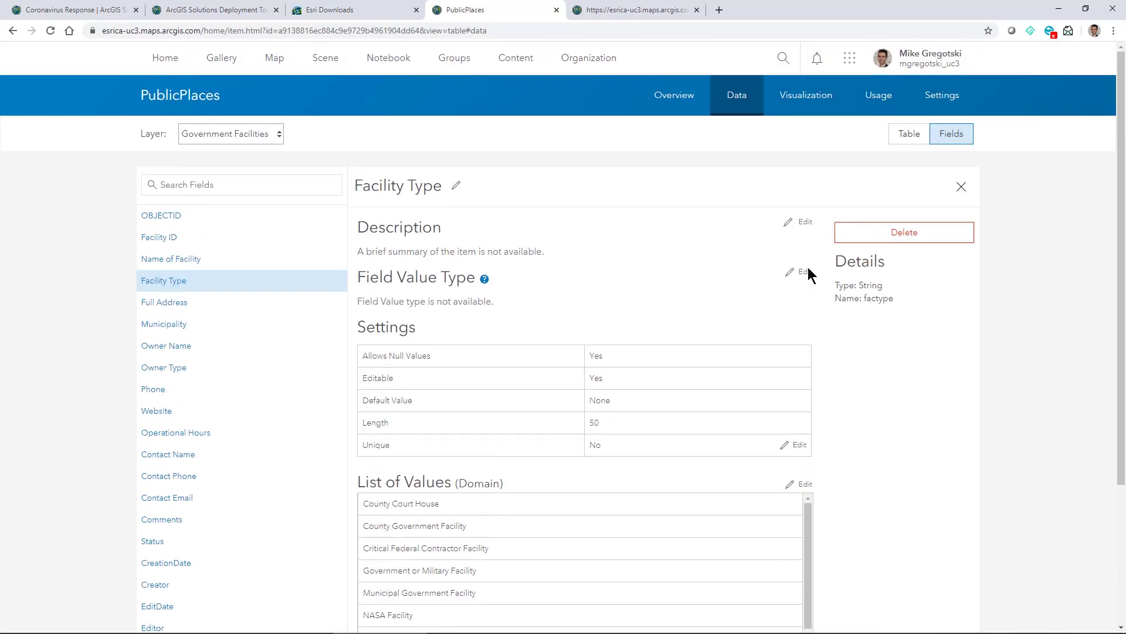
left_click(533, 61)
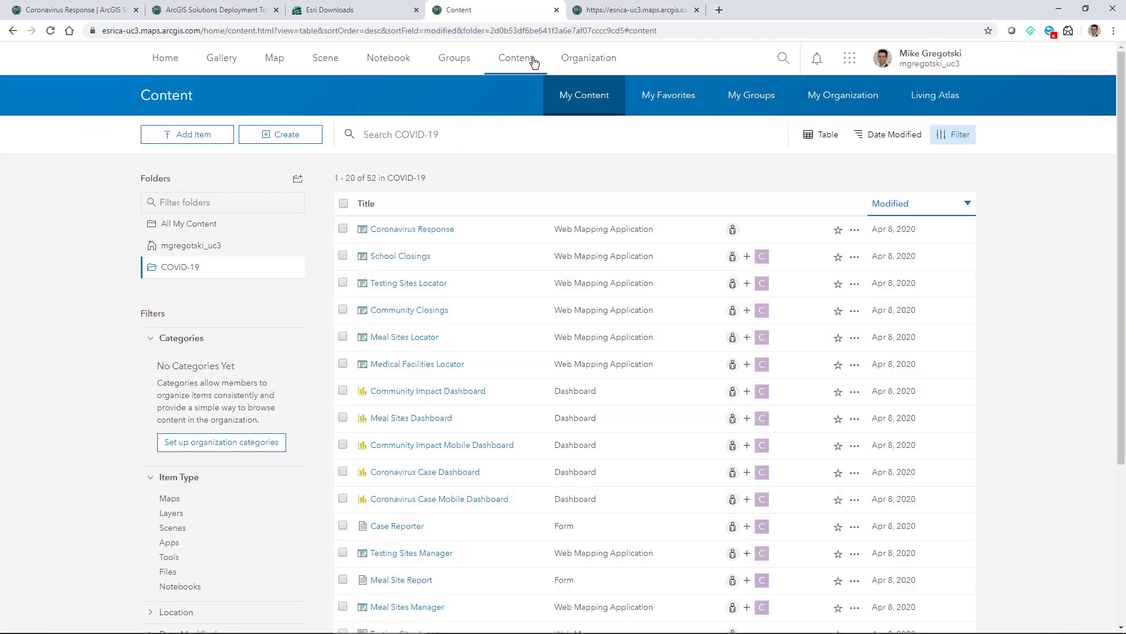